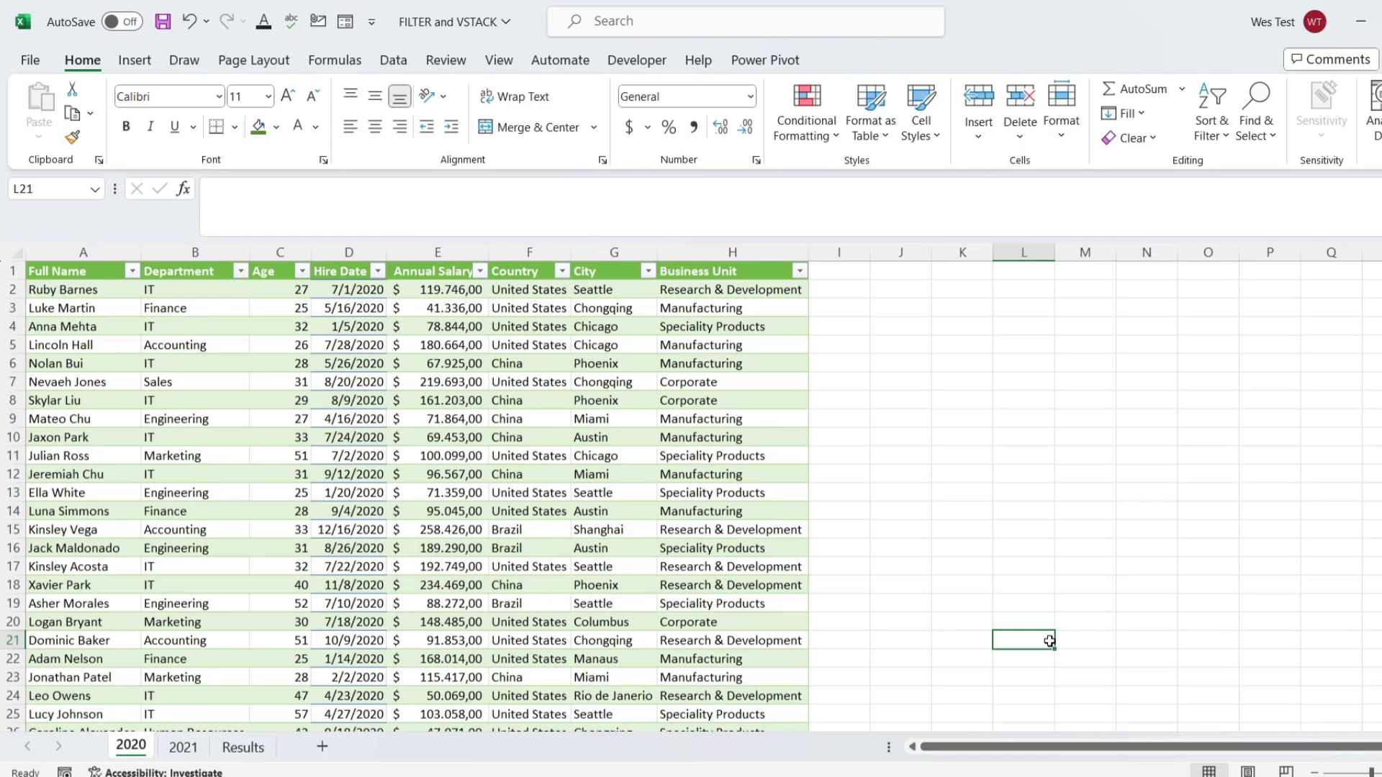
Step: Inspect the Department and Annual Salary columns on the 2020 employee sheet
{"action": "left_click", "coordinate": [176, 756]}
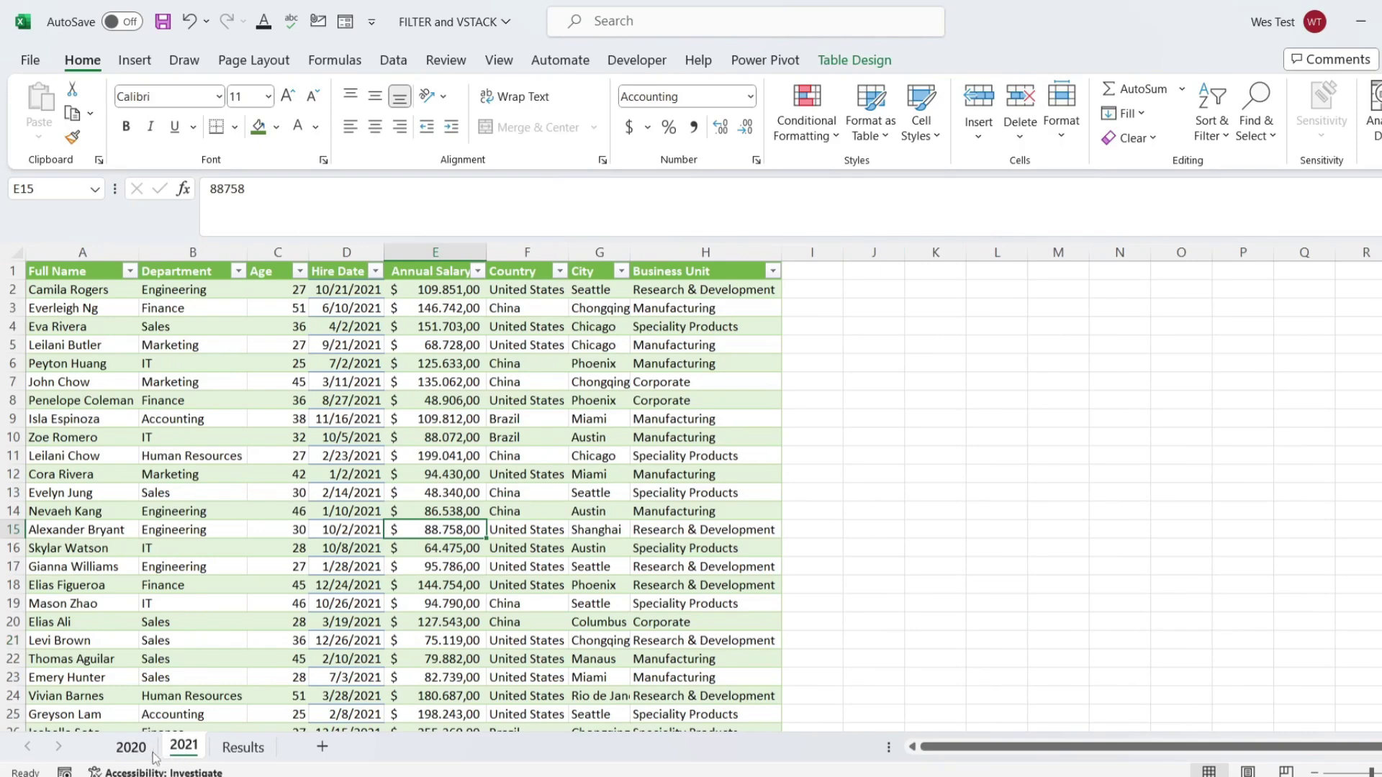
{"action": "left_click", "coordinate": [131, 747]}
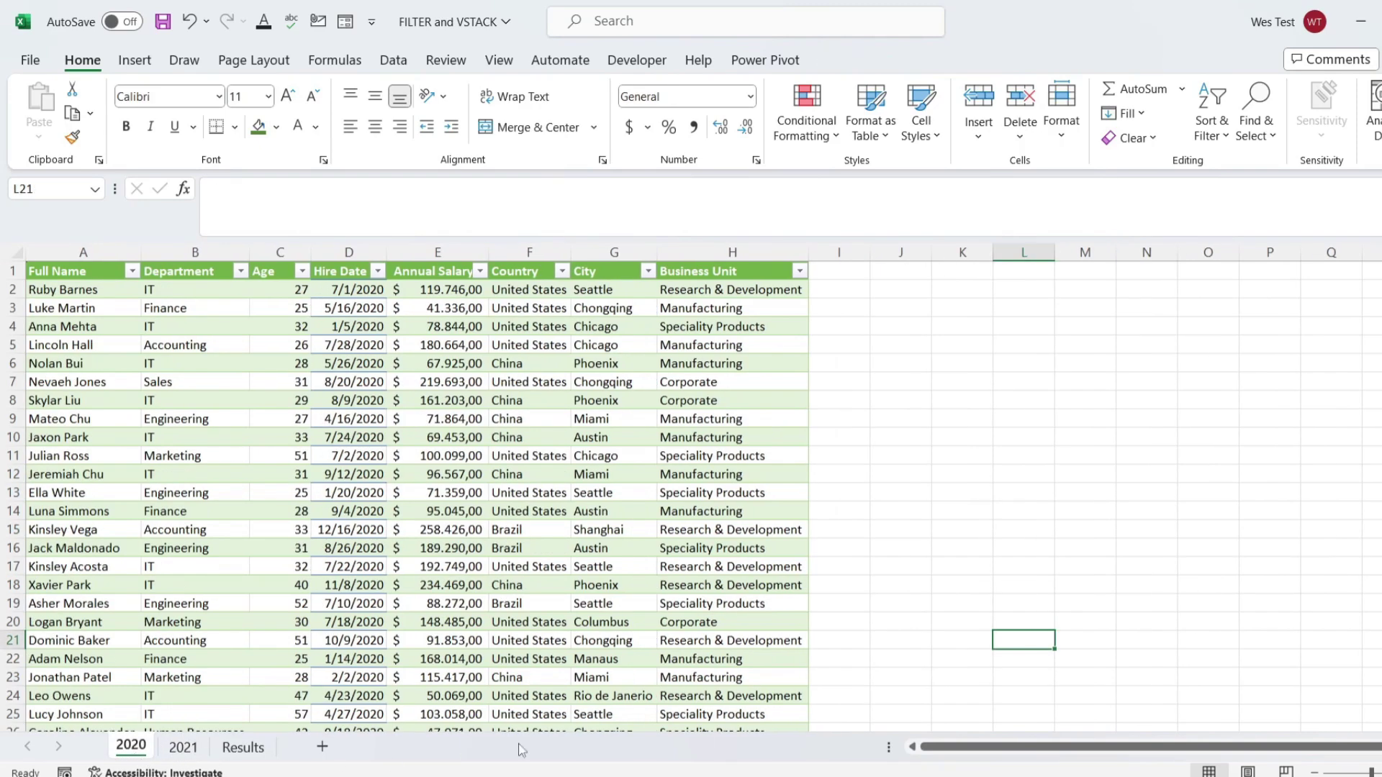
{"action": "left_click", "coordinate": [823, 628]}
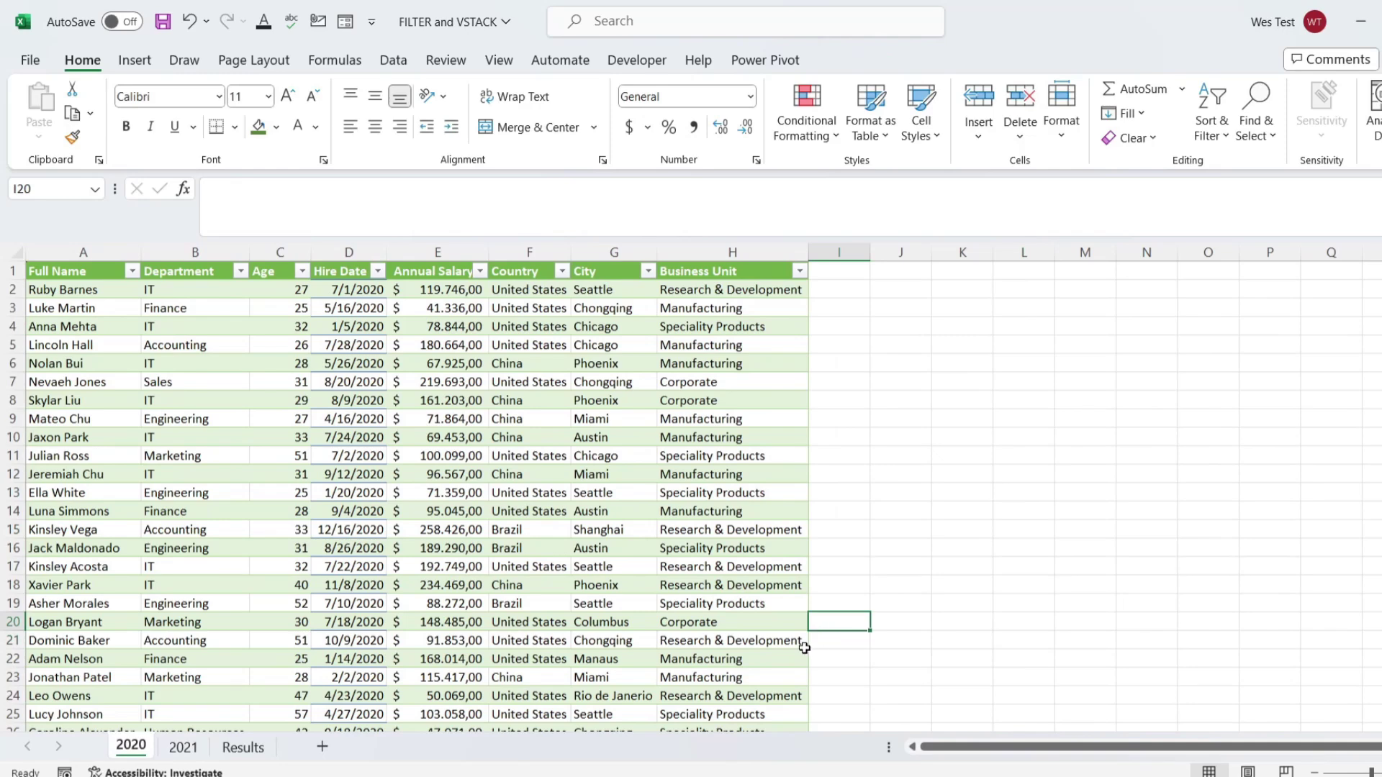
{"action": "left_click", "coordinate": [213, 250]}
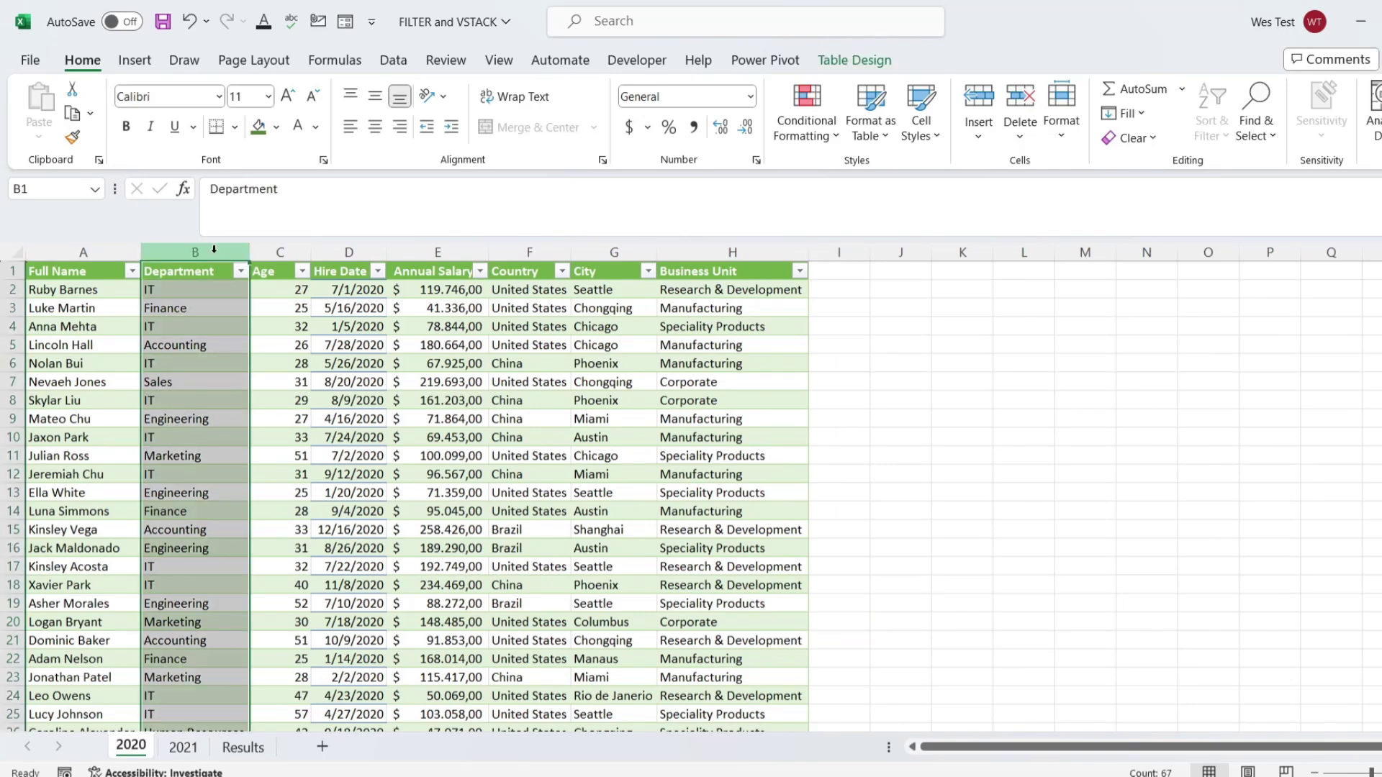
{"action": "left_click", "coordinate": [461, 253]}
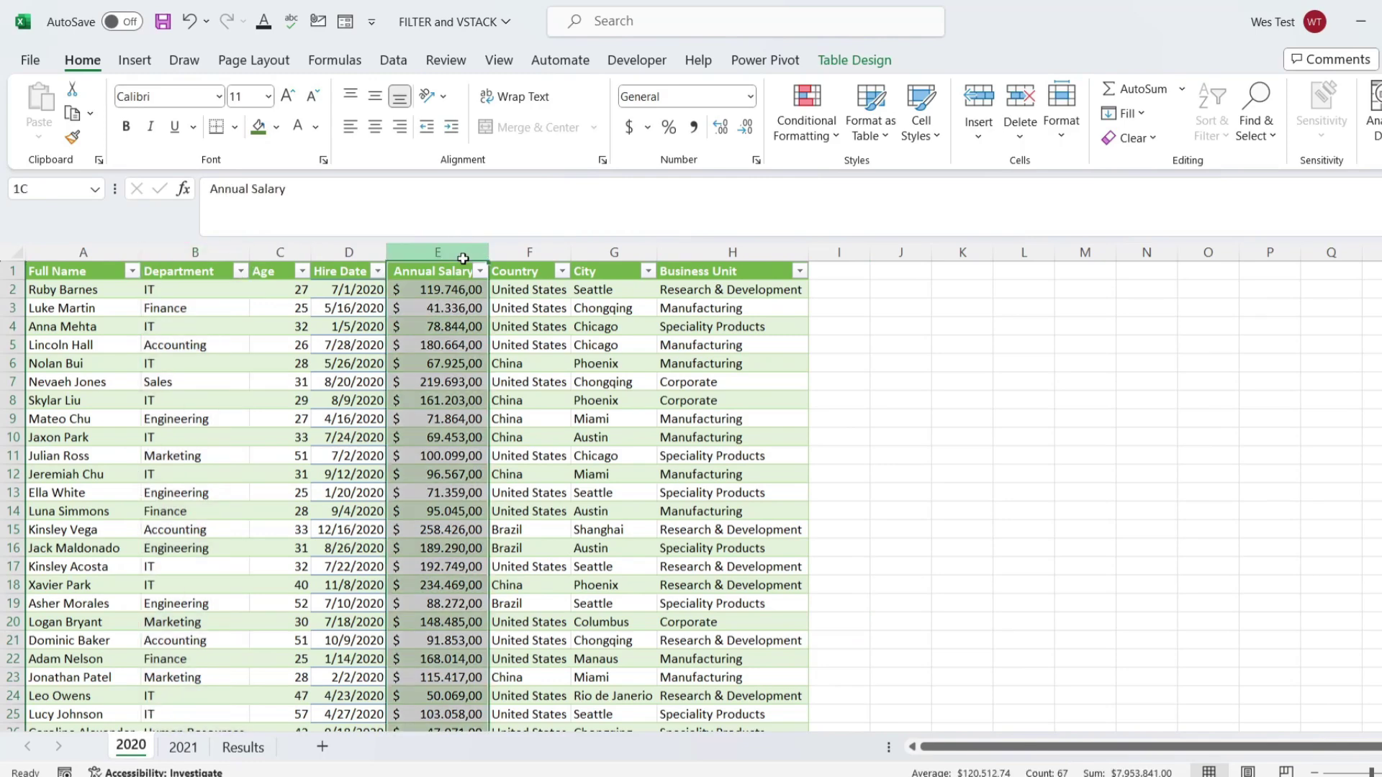
Step: Inspect the 2021 Country column, then return to the 2020 sheet with an empty cell active
{"action": "left_click", "coordinate": [184, 748]}
{"action": "left_click", "coordinate": [546, 255]}
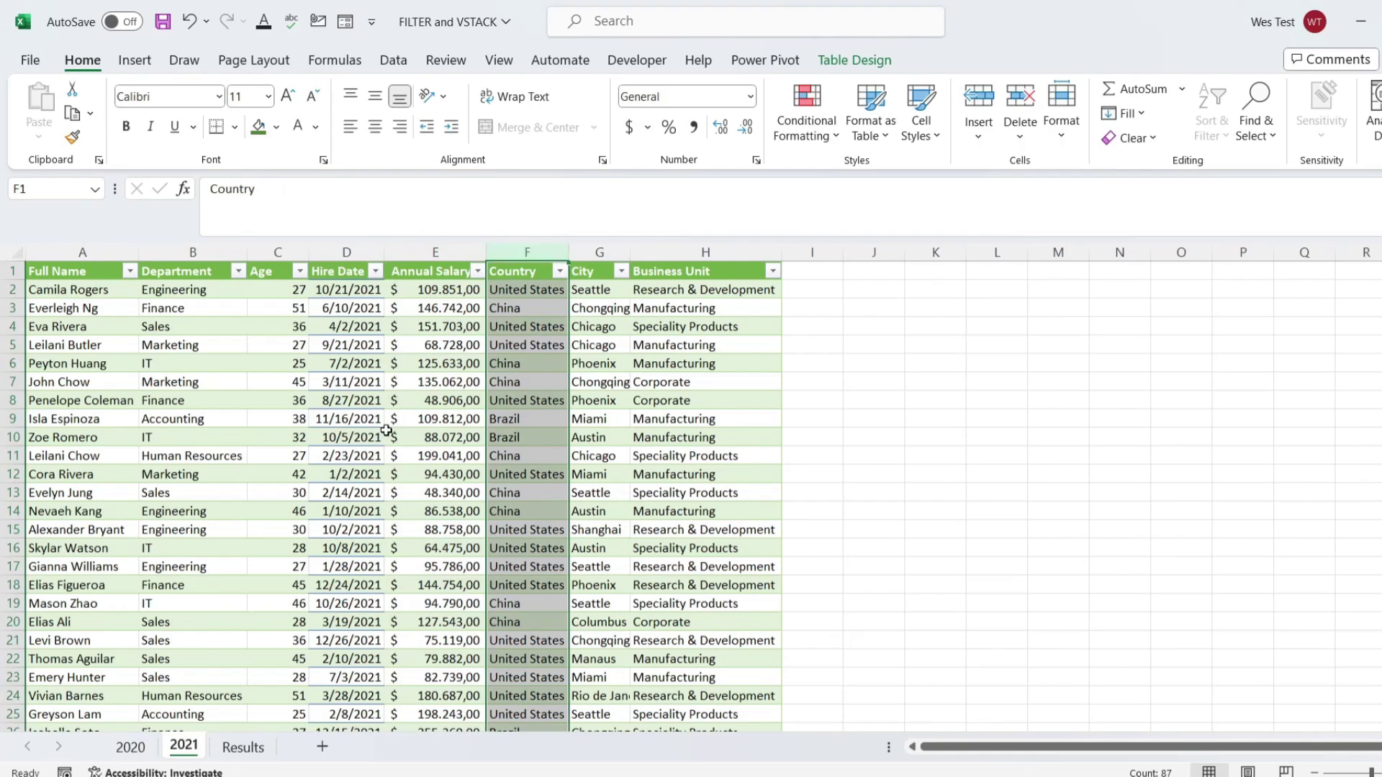
{"action": "left_click", "coordinate": [129, 753]}
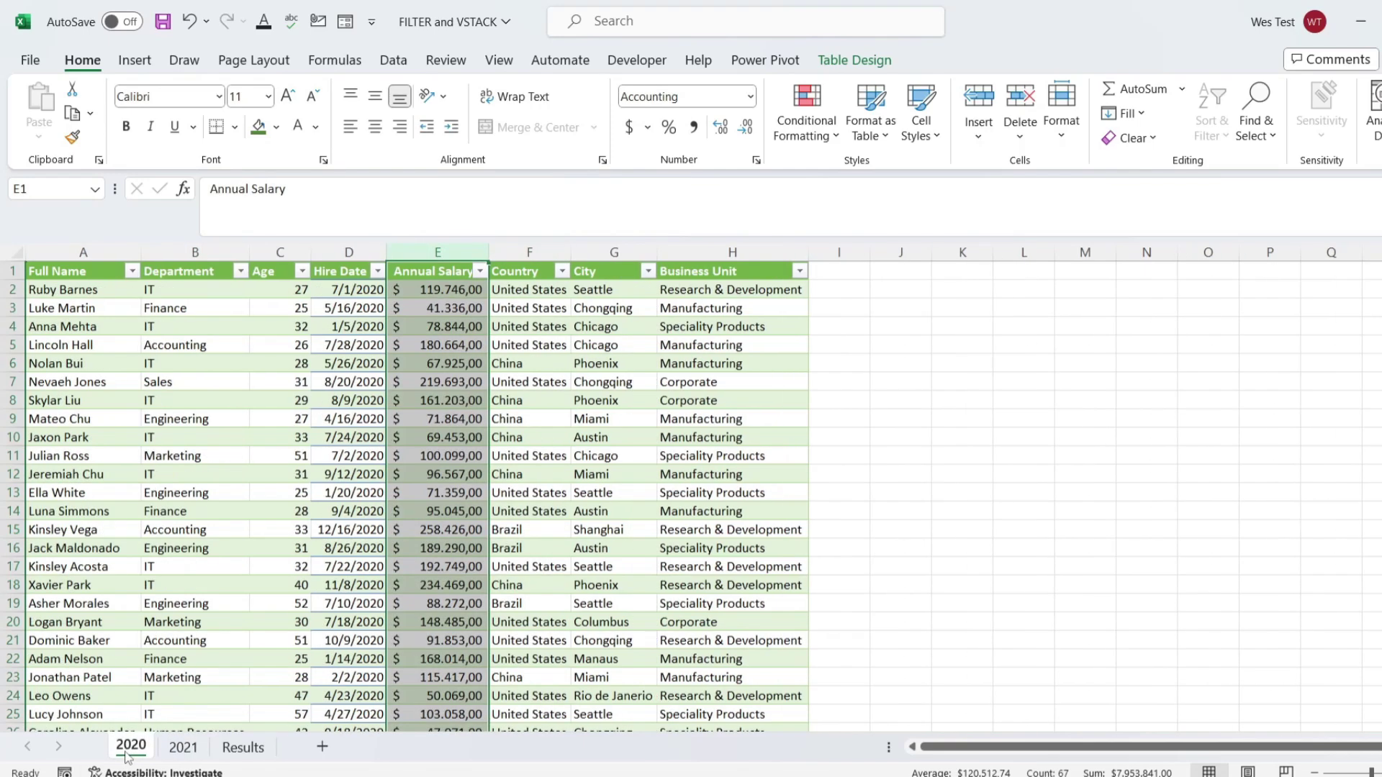
{"action": "left_click", "coordinate": [886, 600]}
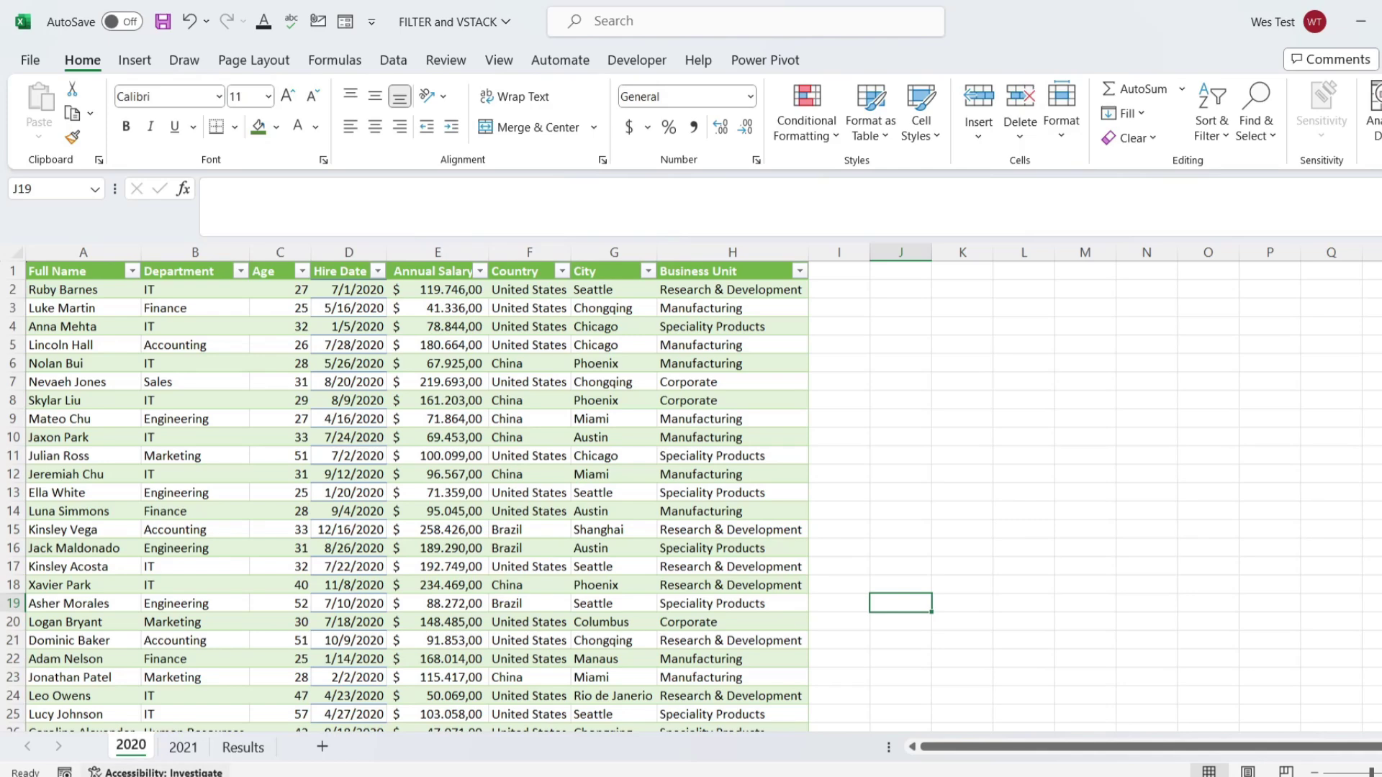
Step: Enter =VSTACK(FILTER( in cell A2 of Results and switch to the 2020 data for its ranges
{"action": "key", "text": "ctrl+Page_Down"}
{"action": "key", "text": "ctrl+Page_Down"}
{"action": "left_click", "coordinate": [115, 298]}
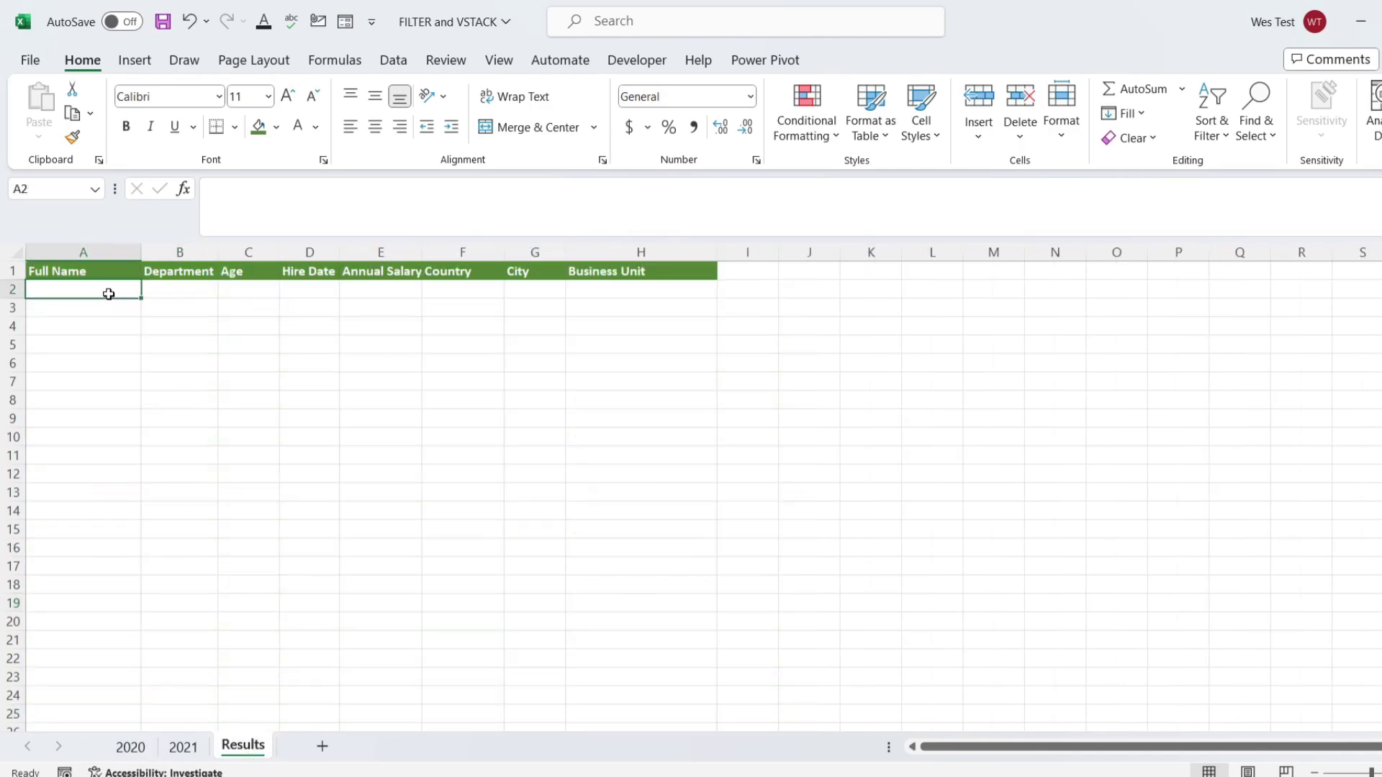
{"action": "type", "text": "=V"}
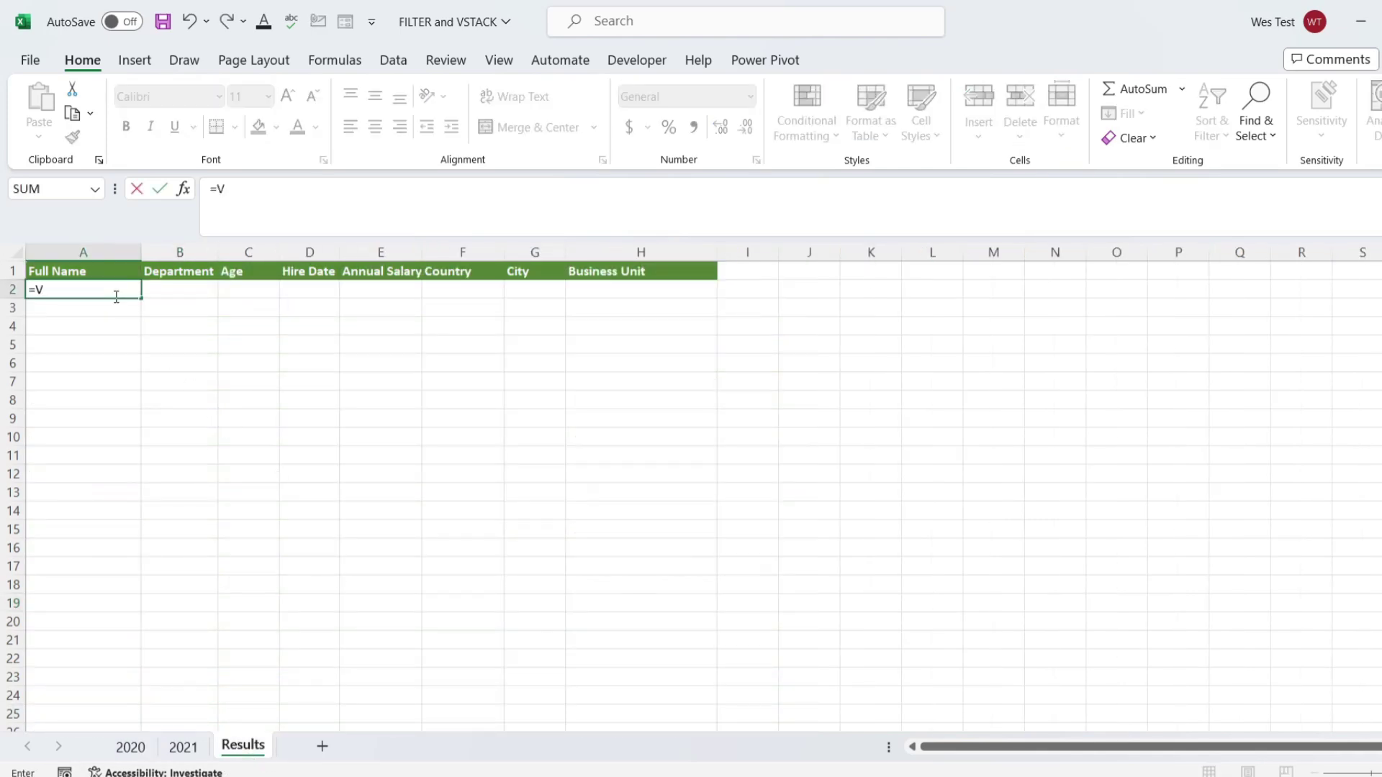
{"action": "type", "text": "STA"}
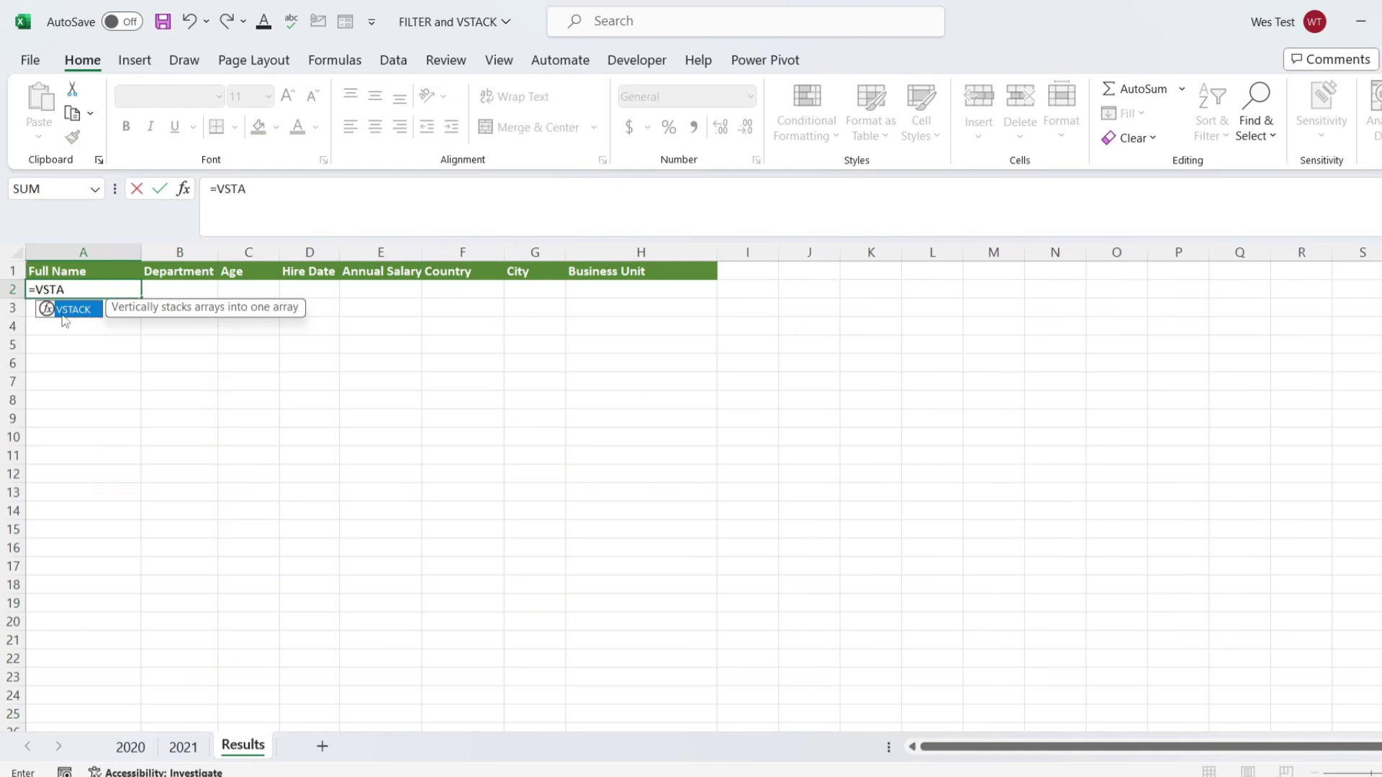
{"action": "double_click", "coordinate": [67, 311]}
{"action": "left_click", "coordinate": [346, 190]}
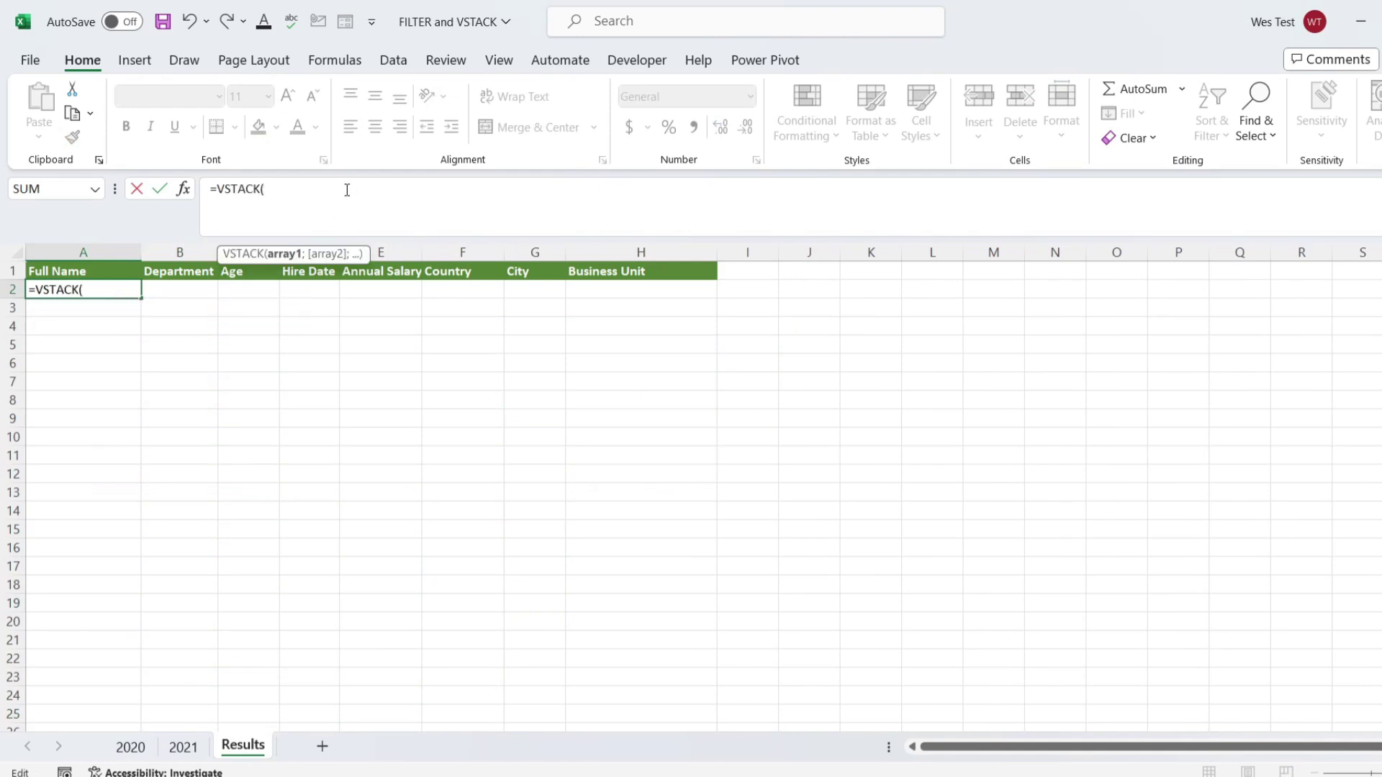
{"action": "type", "text": "FILTE"}
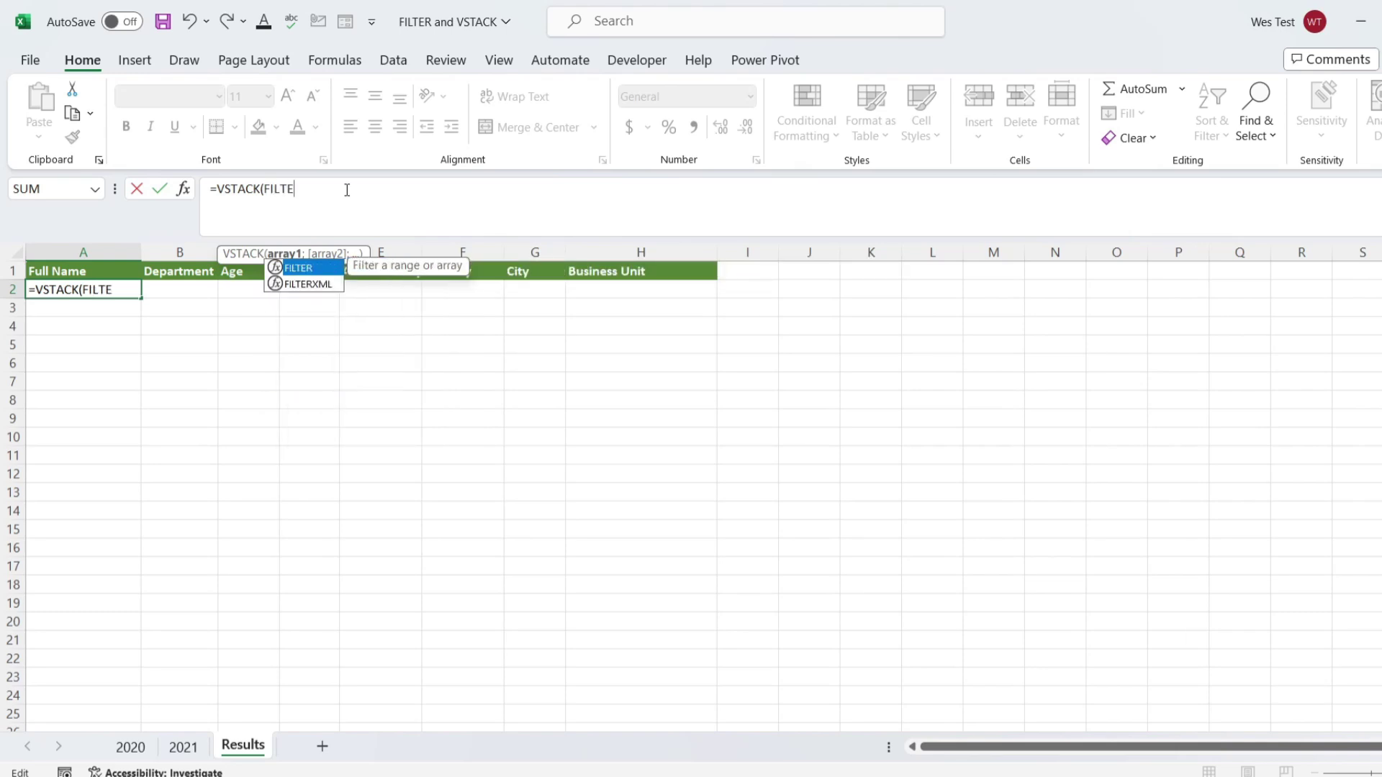
{"action": "double_click", "coordinate": [301, 268]}
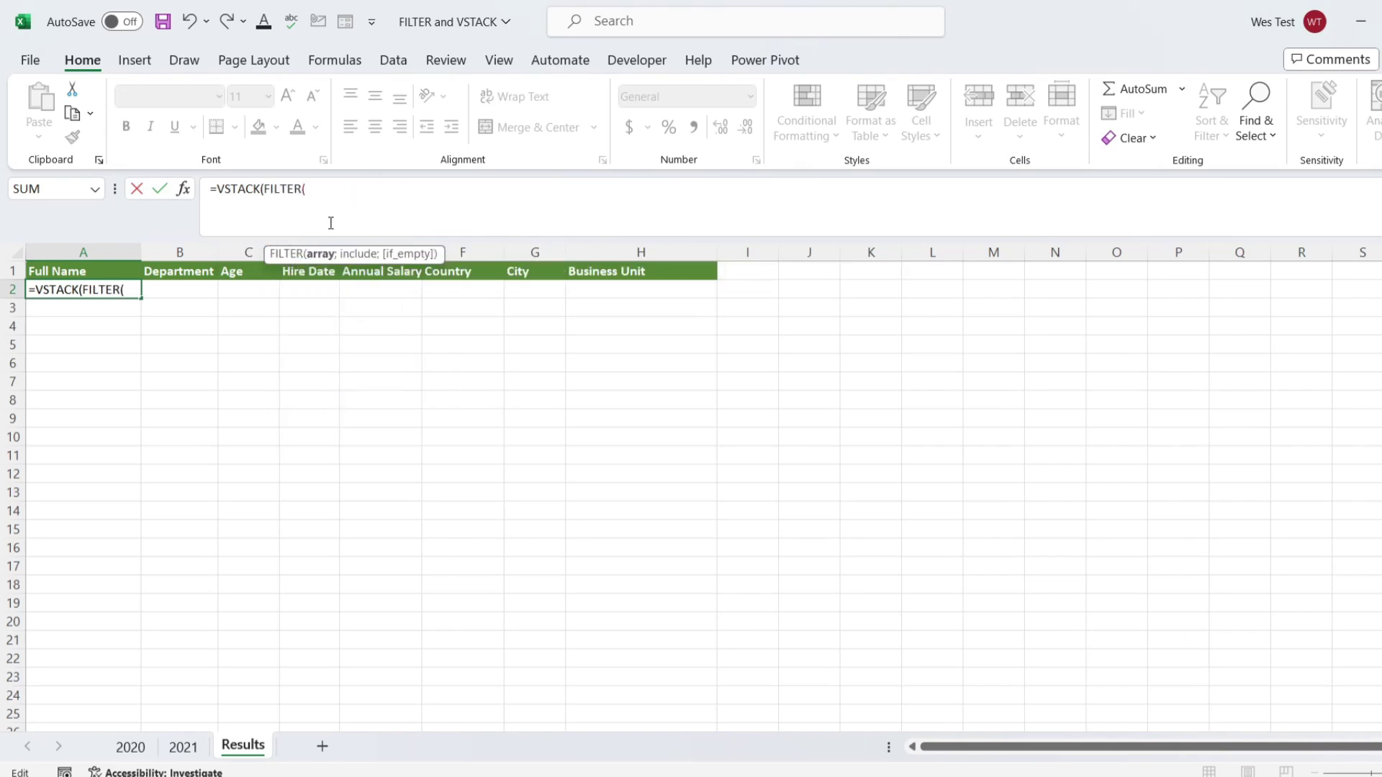
{"action": "left_click", "coordinate": [130, 747]}
Step: Reference the entire 2020 employee table as the first FILTER's array
{"action": "left_click", "coordinate": [92, 287]}
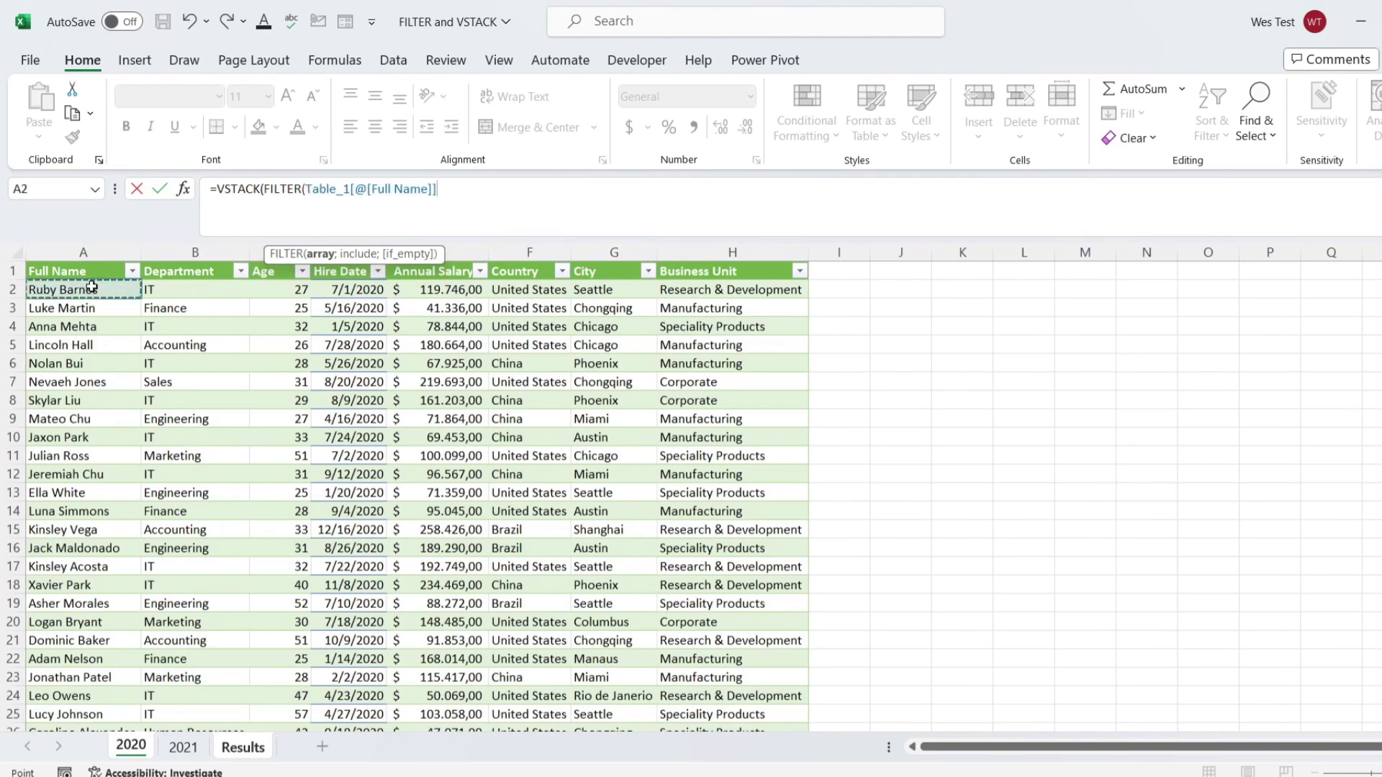
{"action": "key", "text": "ctrl+shift+Down"}
{"action": "key", "text": "ctrl+shift+Right"}
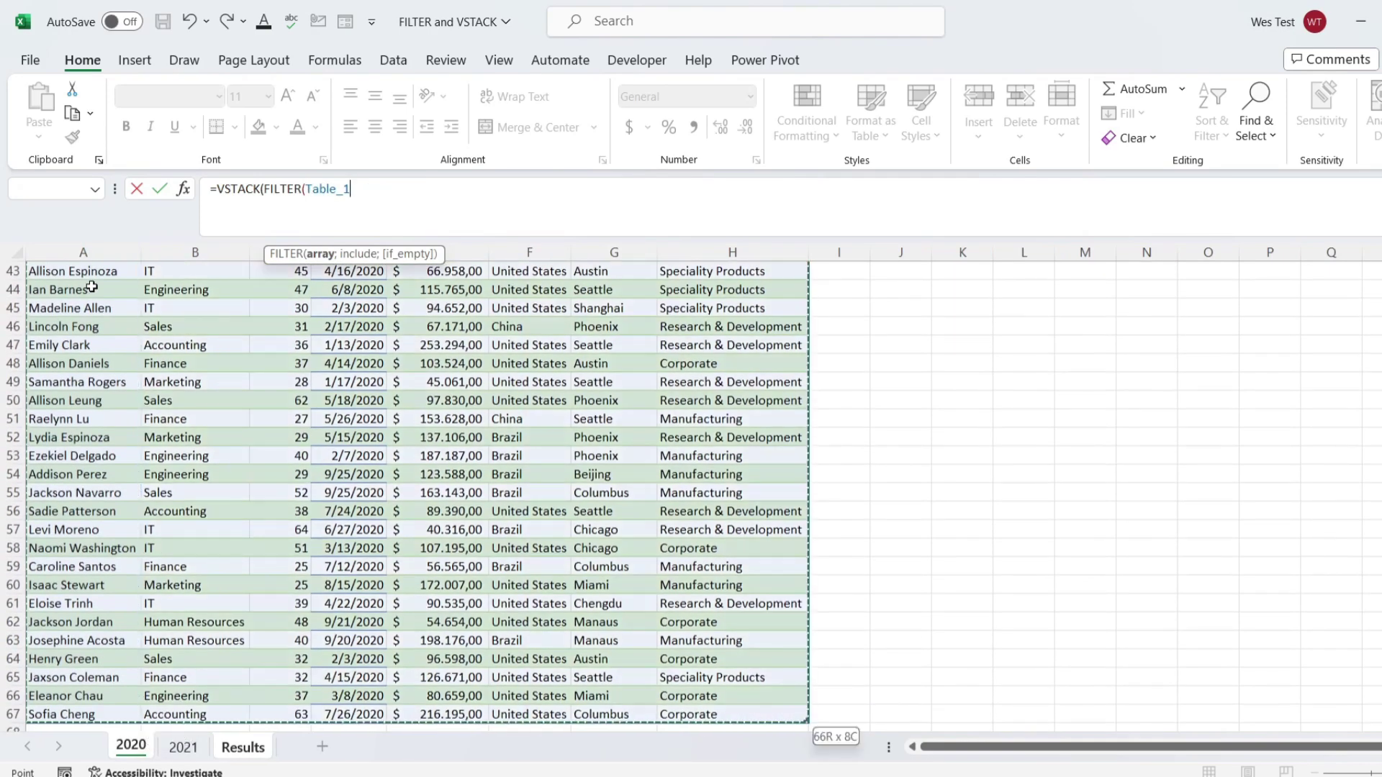
{"action": "type", "text": ","}
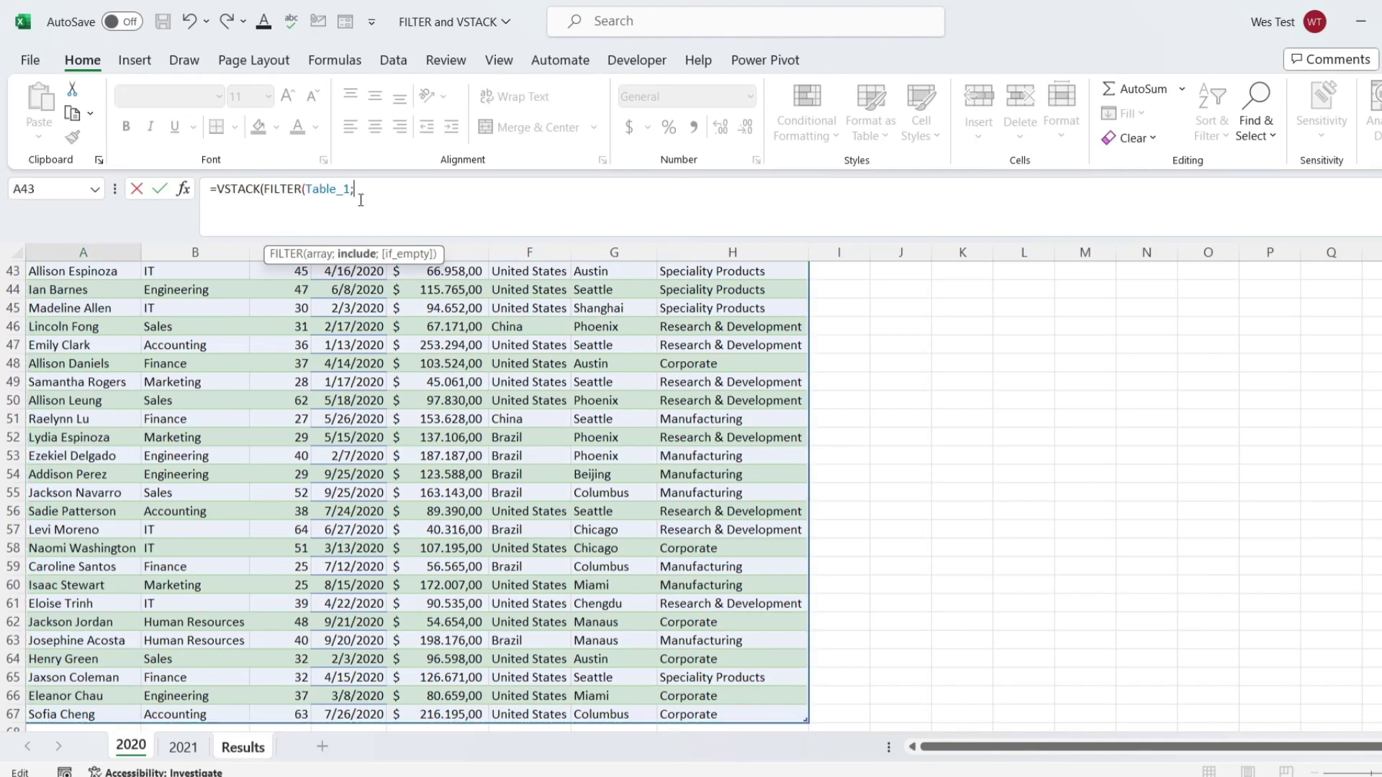
{"action": "scroll", "coordinate": [464, 604], "scroll_direction": "up", "scroll_amount": 7}
{"action": "scroll", "coordinate": [432, 540], "scroll_direction": "up", "scroll_amount": 7}
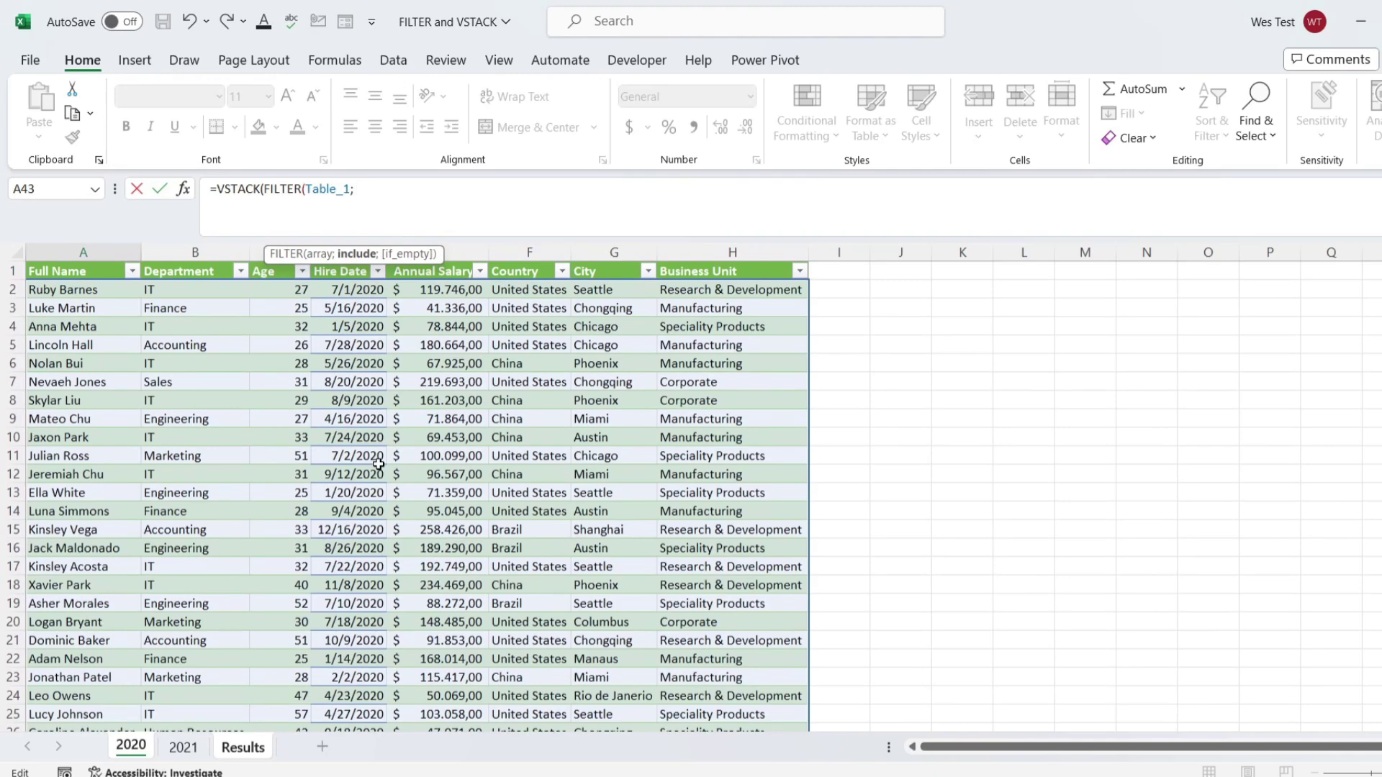
{"action": "type", "text": "("}
Step: Build the condition Department = IT and Annual Salary > 100000 using the full 2020 columns
{"action": "left_click", "coordinate": [202, 294]}
{"action": "key", "text": "ctrl+shift+Down"}
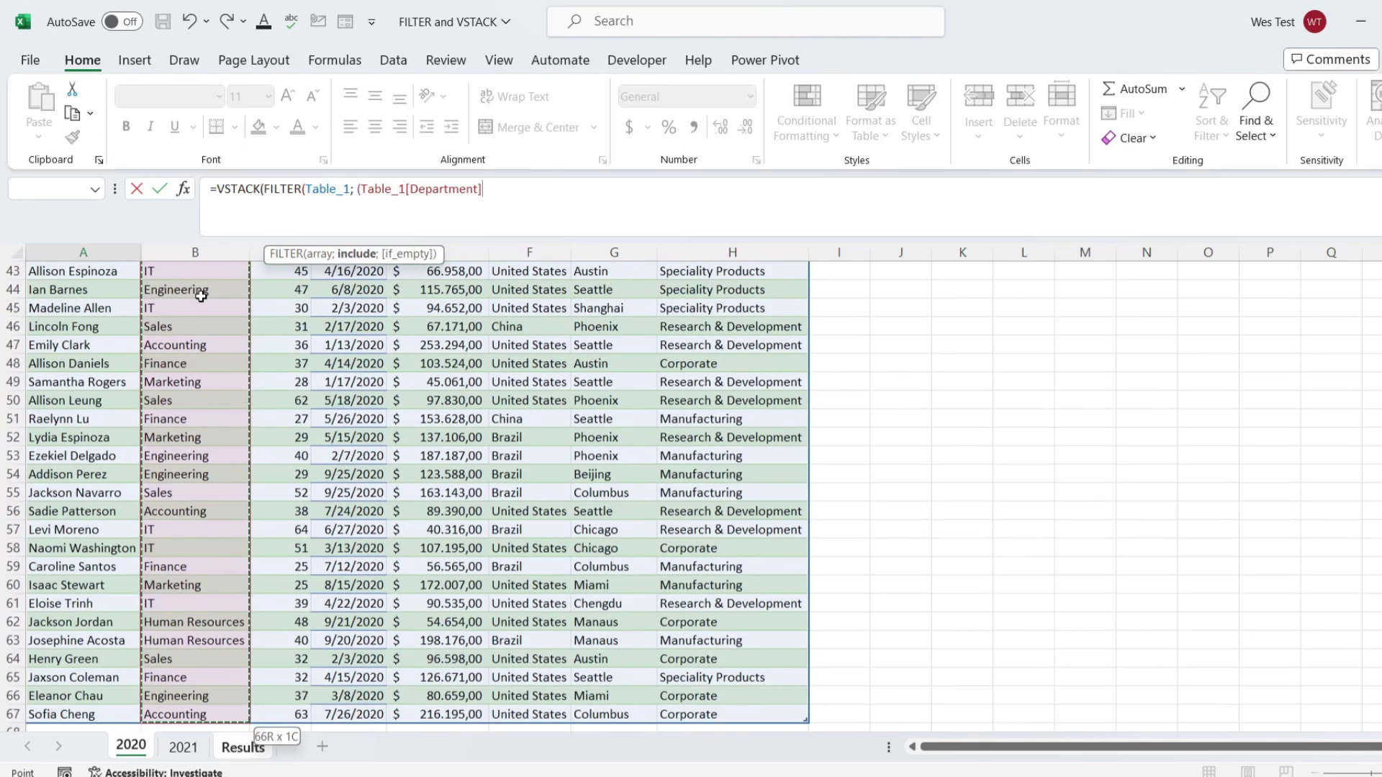
{"action": "type", "text": "=\"IT\""}
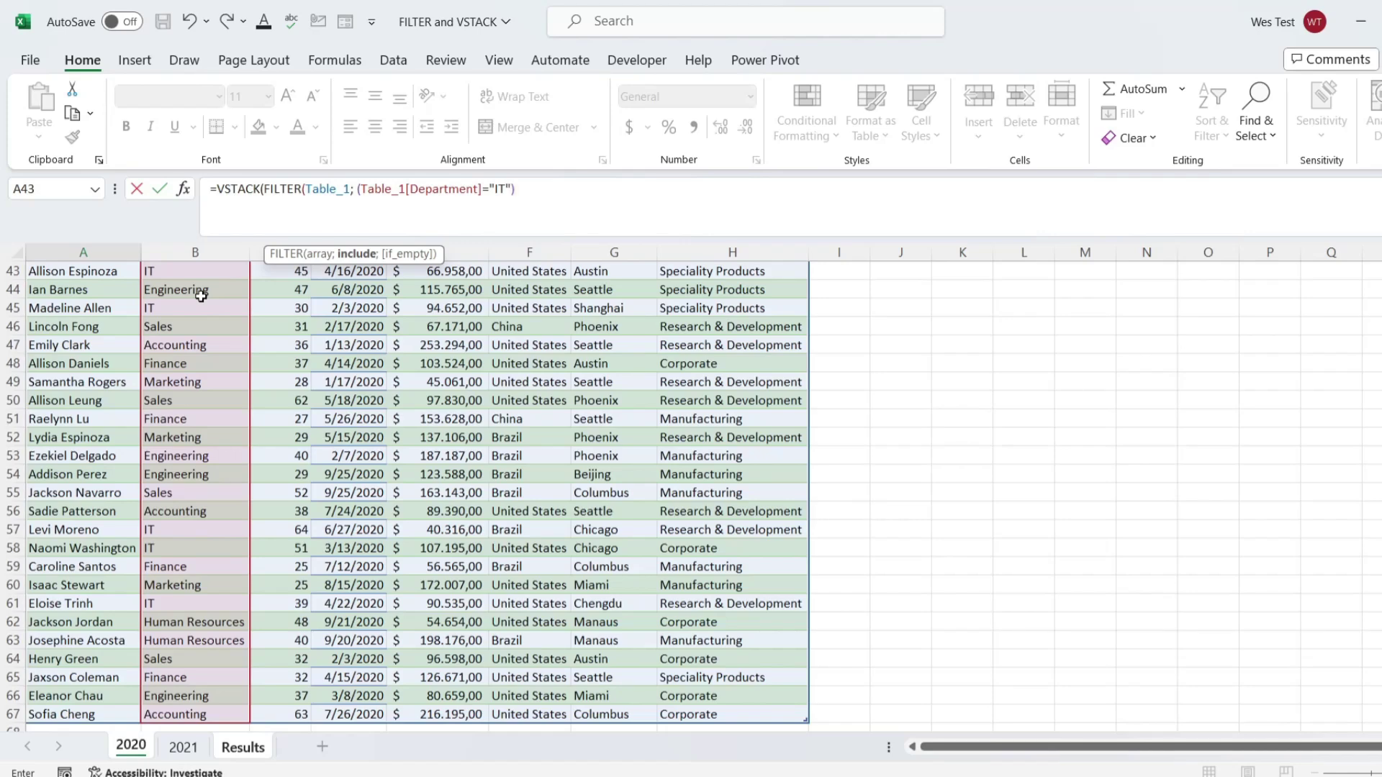
{"action": "type", "text": ") * ("}
{"action": "left_click", "coordinate": [435, 290]}
{"action": "key", "text": "ctrl+shift+Down"}
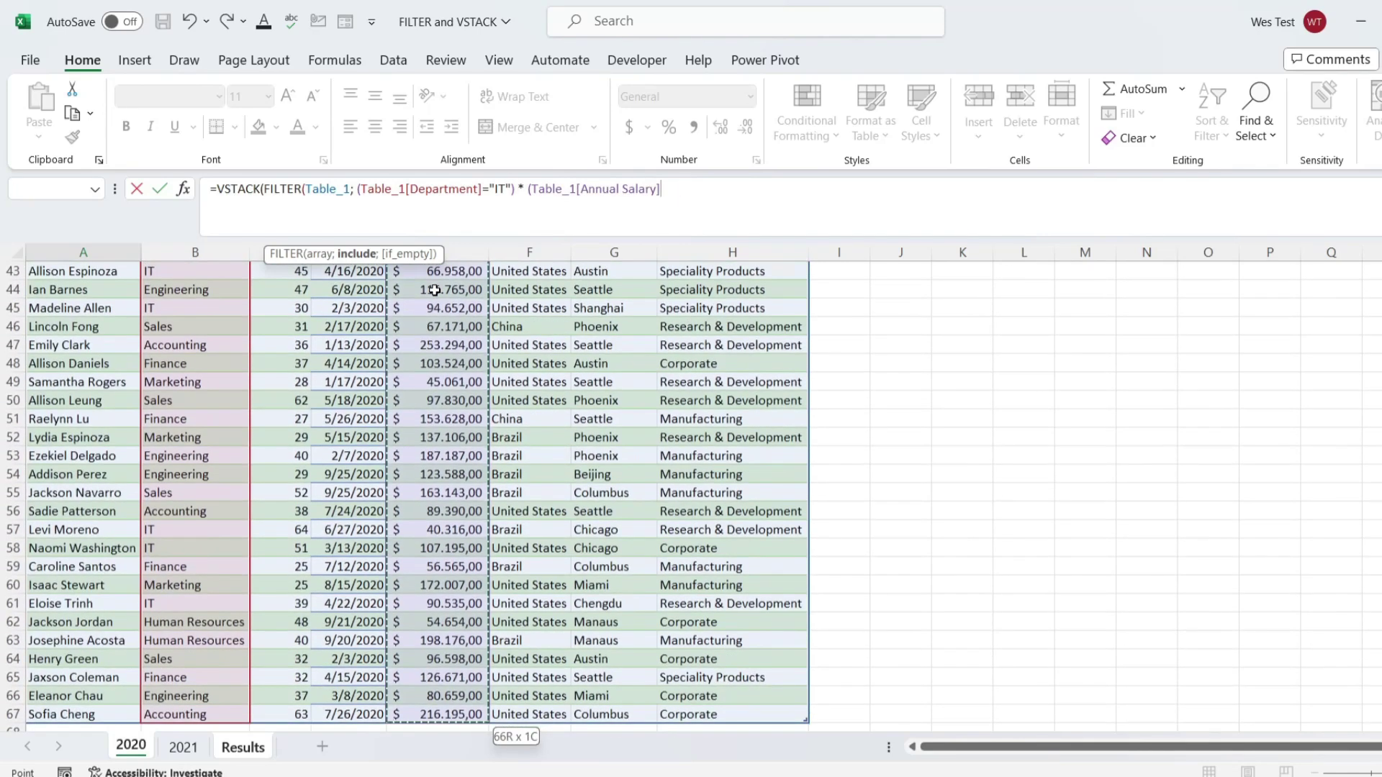
{"action": "type", "text": "10"}
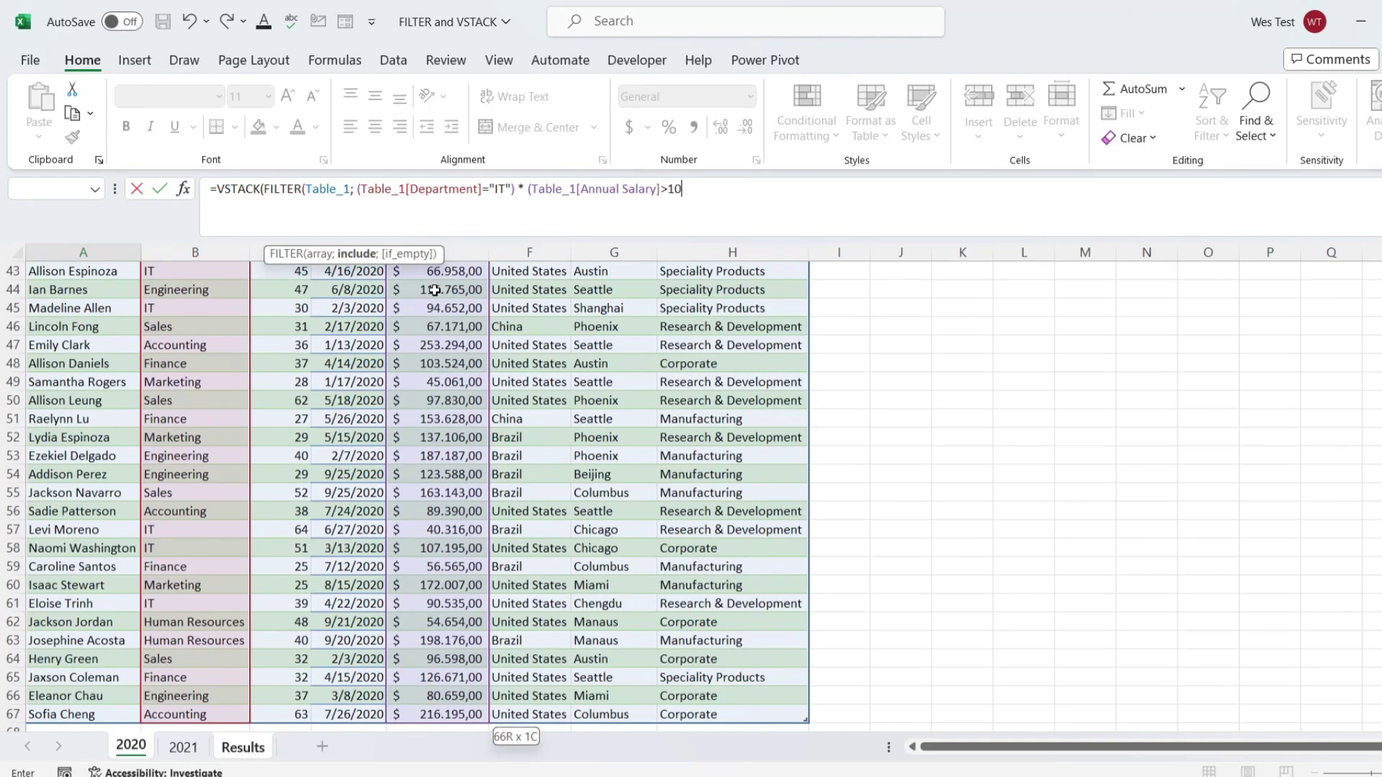
{"action": "type", "text": "0000"}
{"action": "left_click", "coordinate": [730, 185]}
{"action": "type", "text": ")"}
{"action": "scroll", "coordinate": [936, 534], "scroll_direction": "up", "scroll_amount": 6}
{"action": "scroll", "coordinate": [824, 456], "scroll_direction": "up", "scroll_amount": 8}
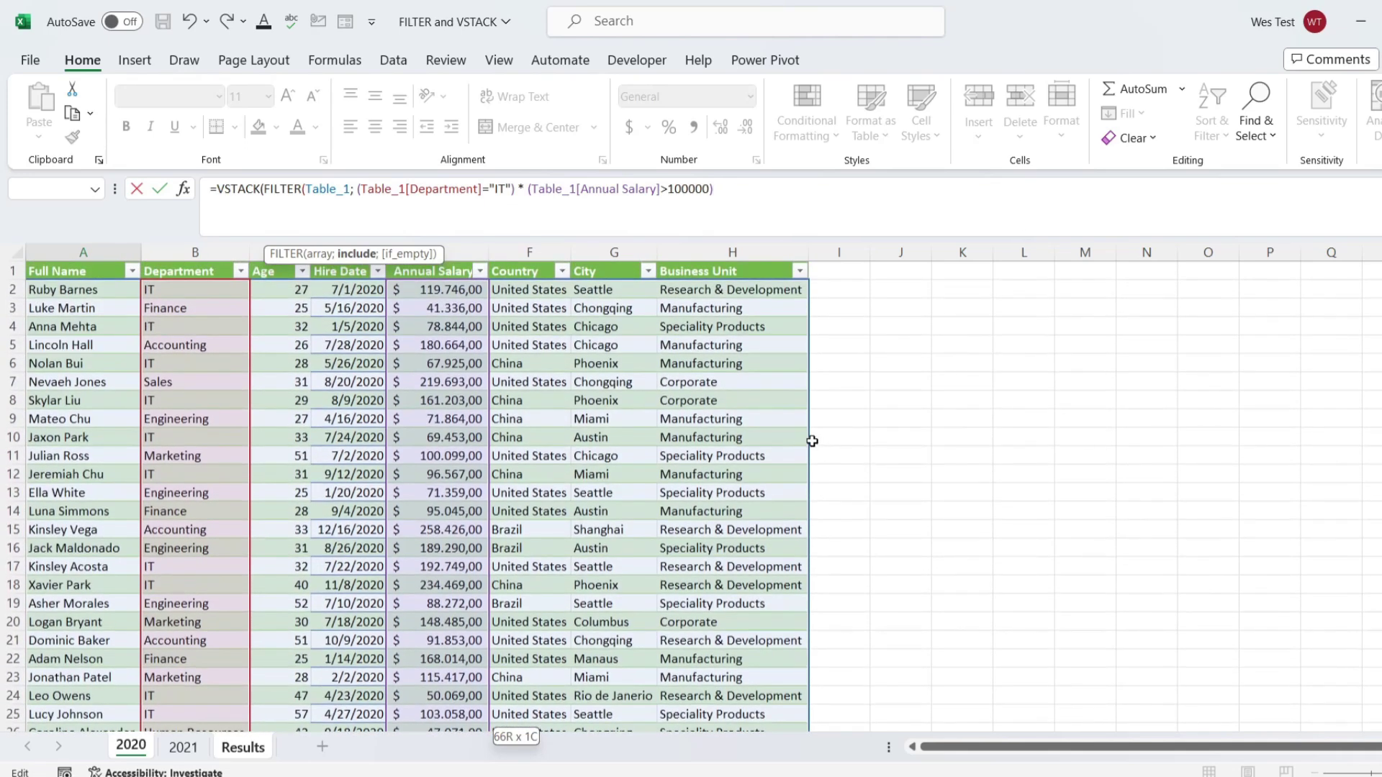
{"action": "type", "text": ")"}
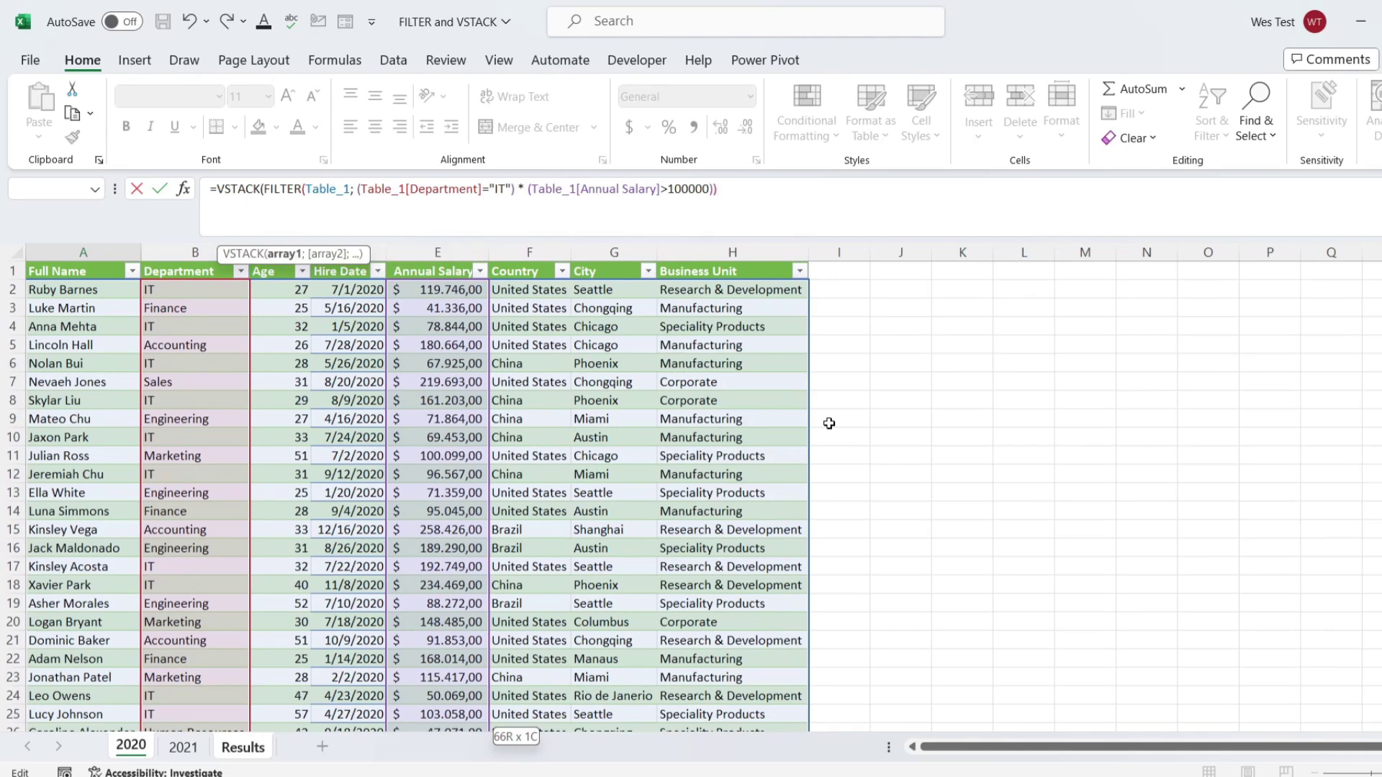
{"action": "type", "text": ";"}
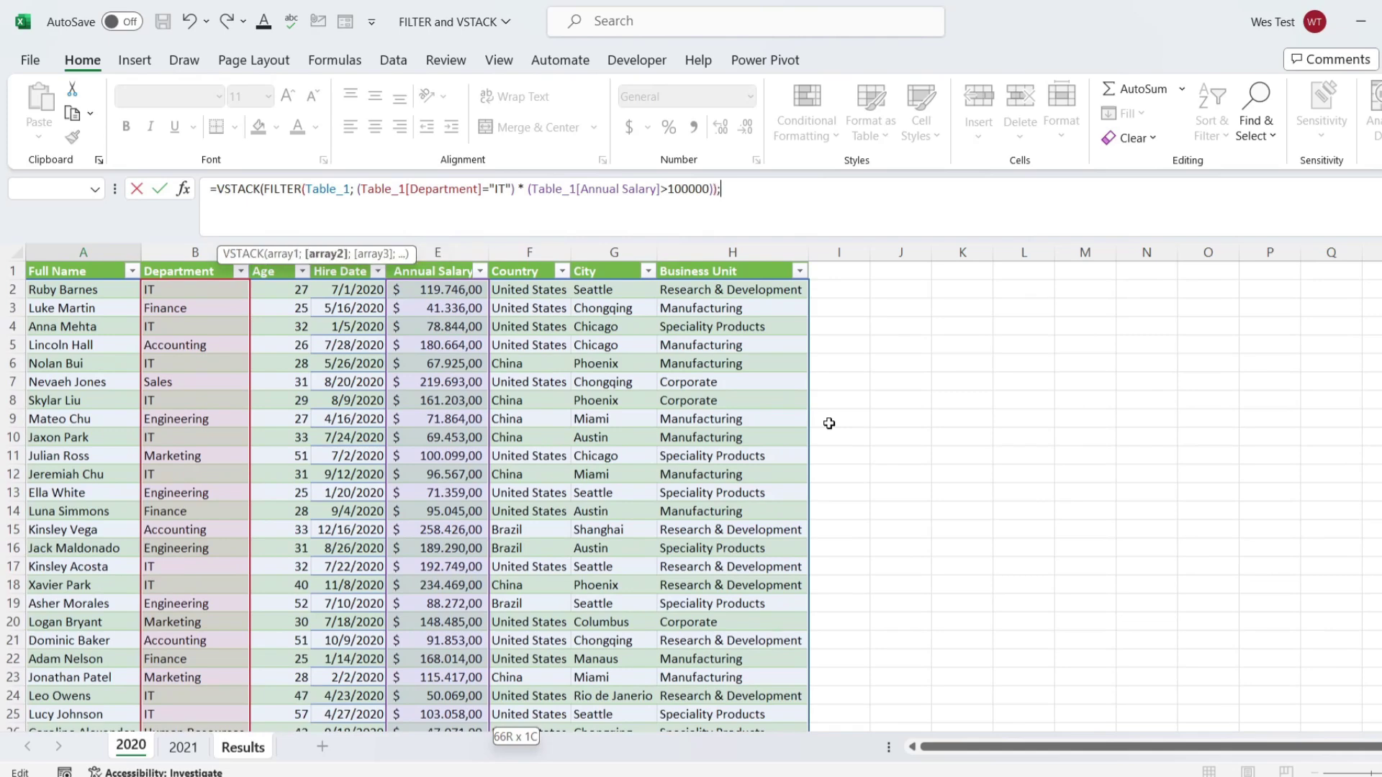
{"action": "type", "text": "FILTER"}
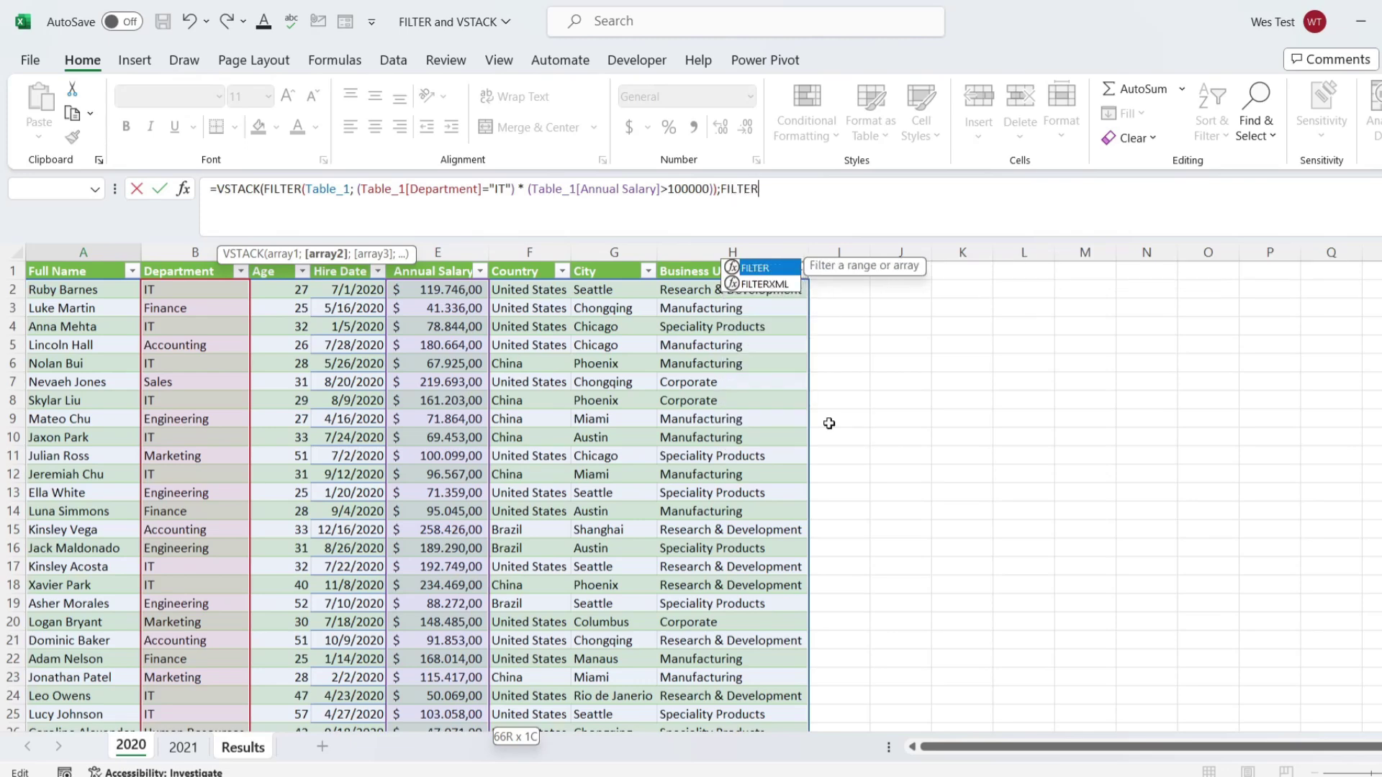
Step: Start the second FILTER with the entire 2021 employee table as its array
{"action": "double_click", "coordinate": [750, 267]}
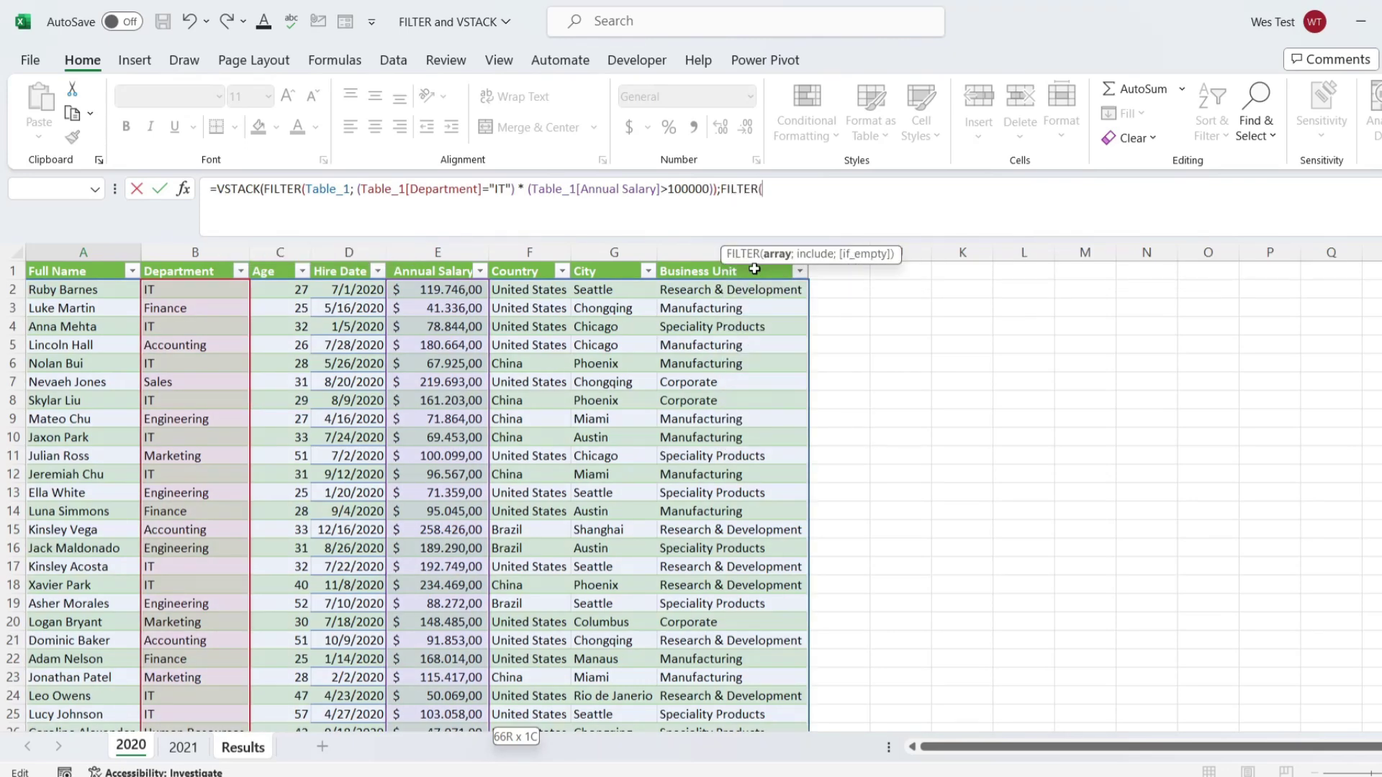
{"action": "left_click", "coordinate": [184, 747]}
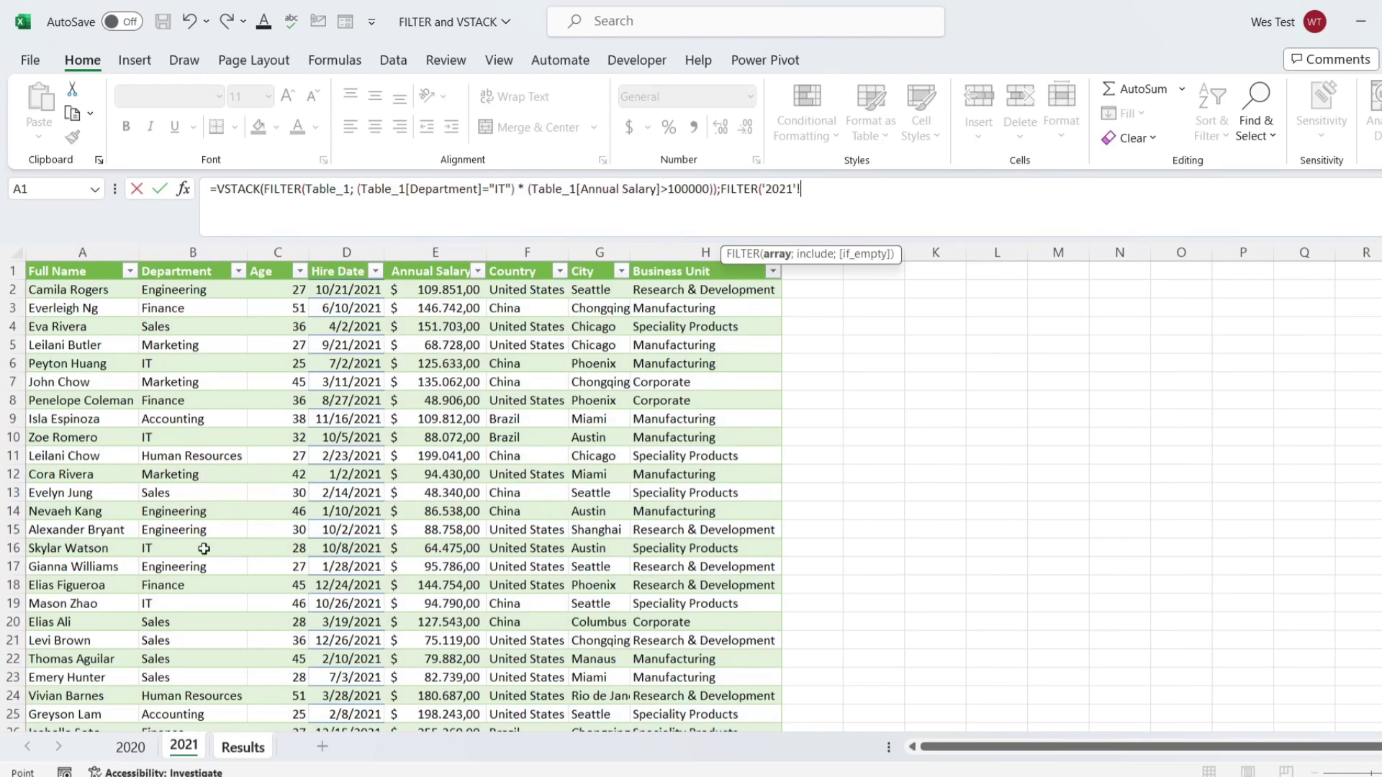
{"action": "left_click", "coordinate": [86, 289]}
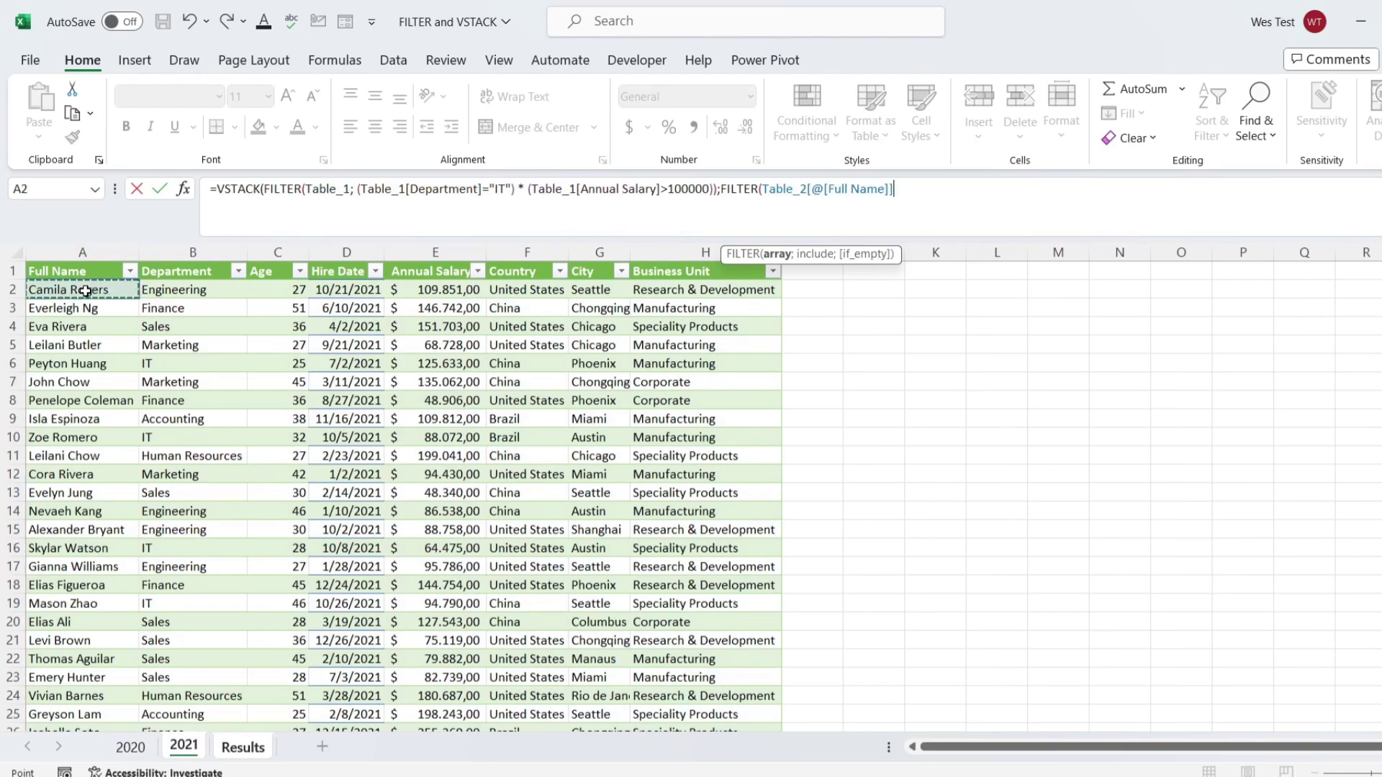
{"action": "key", "text": "ctrl+shift+Down"}
{"action": "key", "text": "ctrl+shift+Right"}
{"action": "scroll", "coordinate": [307, 491], "scroll_direction": "up", "scroll_amount": 15}
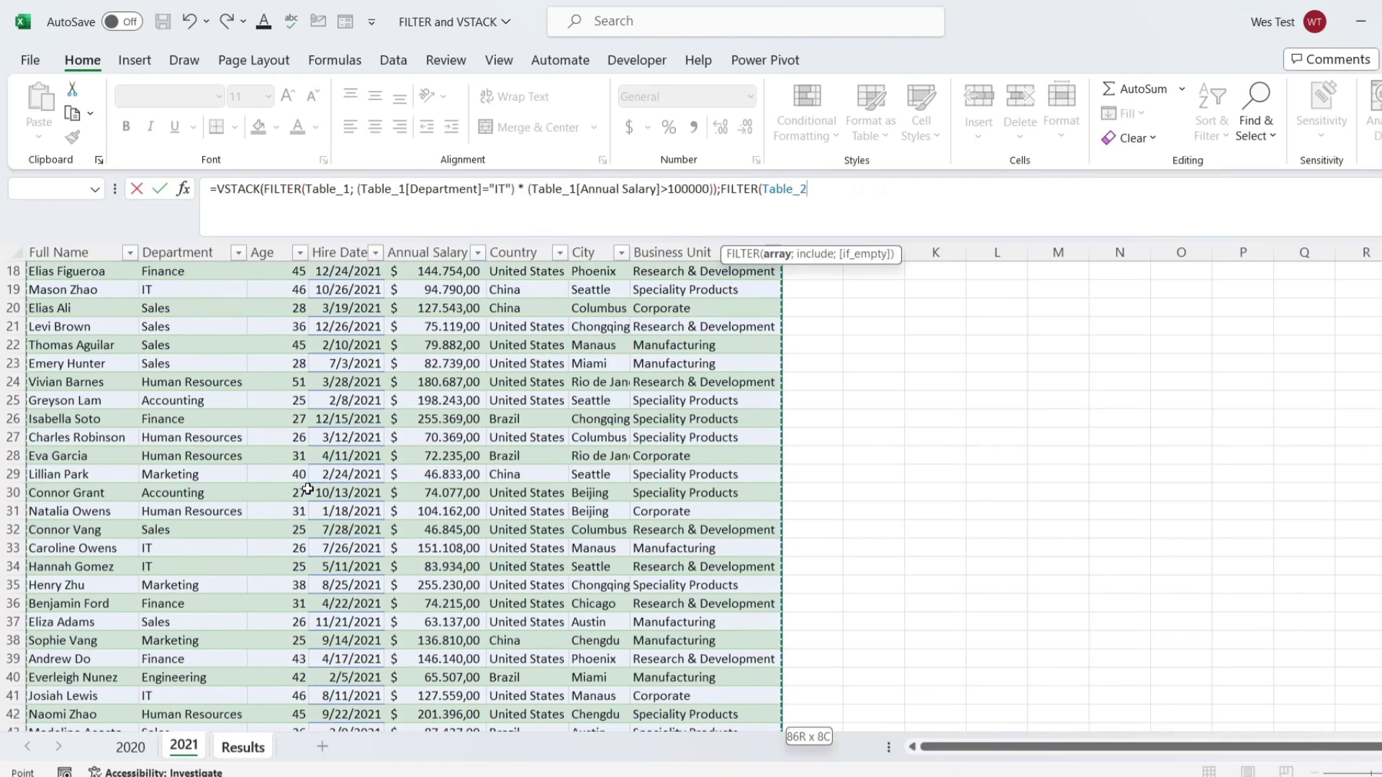
{"action": "scroll", "coordinate": [307, 492], "scroll_direction": "up", "scroll_amount": 6}
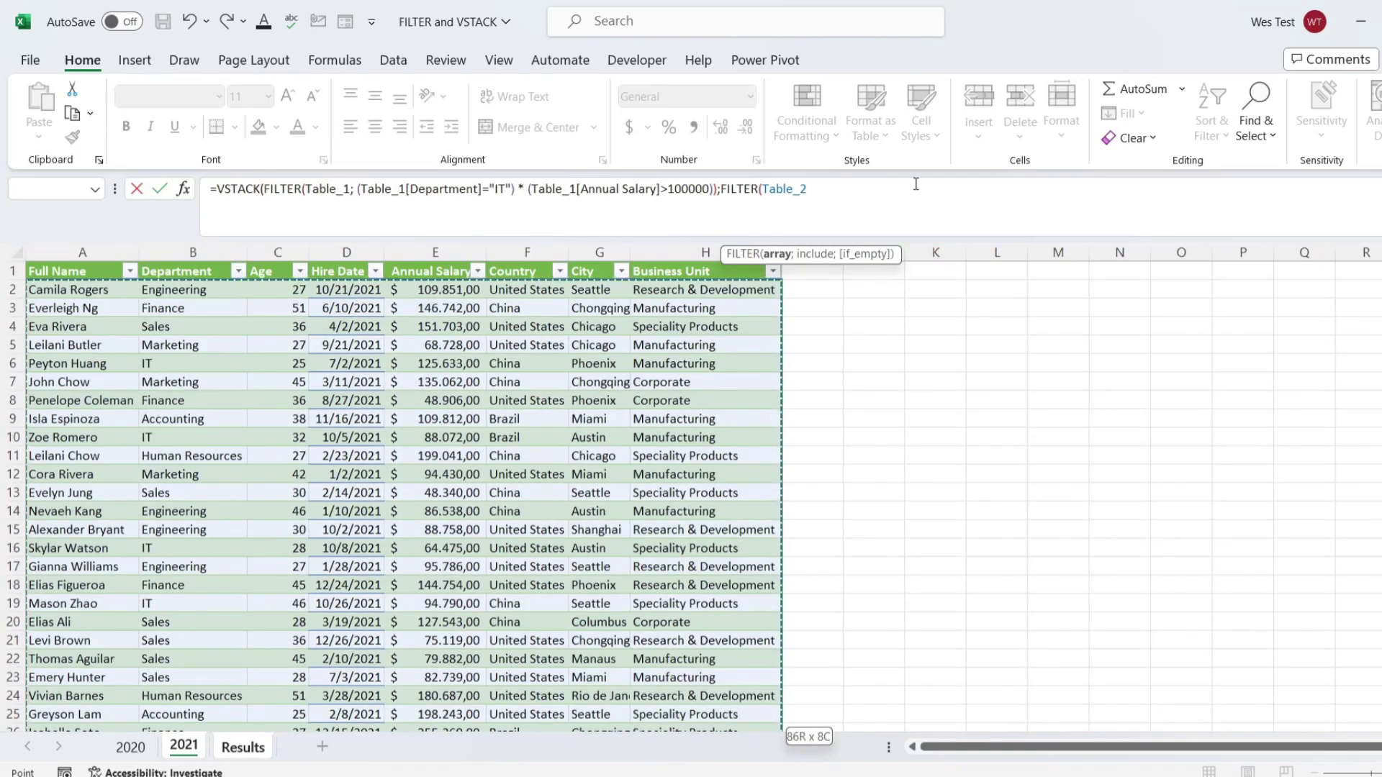
{"action": "type", "text": ";"}
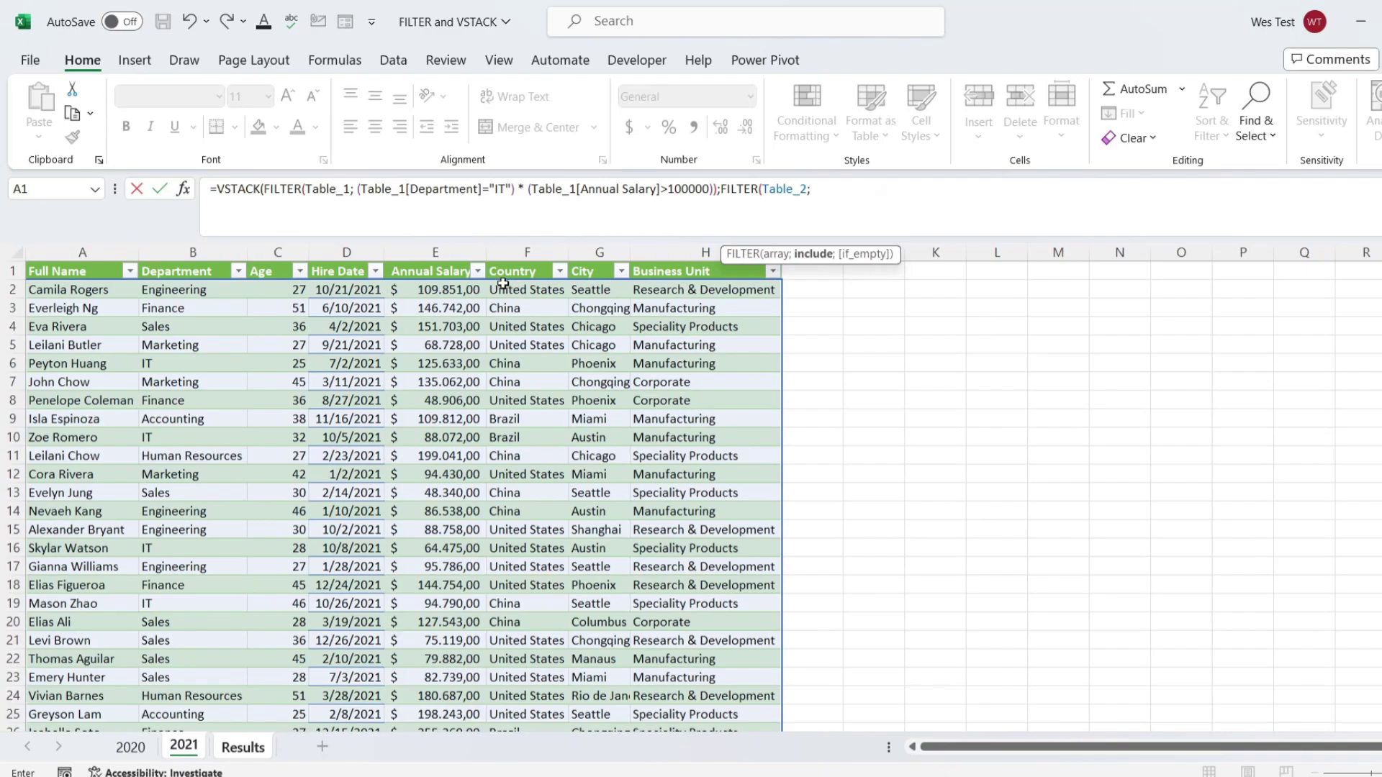
Step: Filter on Country = "United States" and commit the finished VSTACK formula
{"action": "left_click", "coordinate": [503, 284]}
{"action": "scroll", "coordinate": [505, 286], "scroll_direction": "down", "scroll_amount": 20}
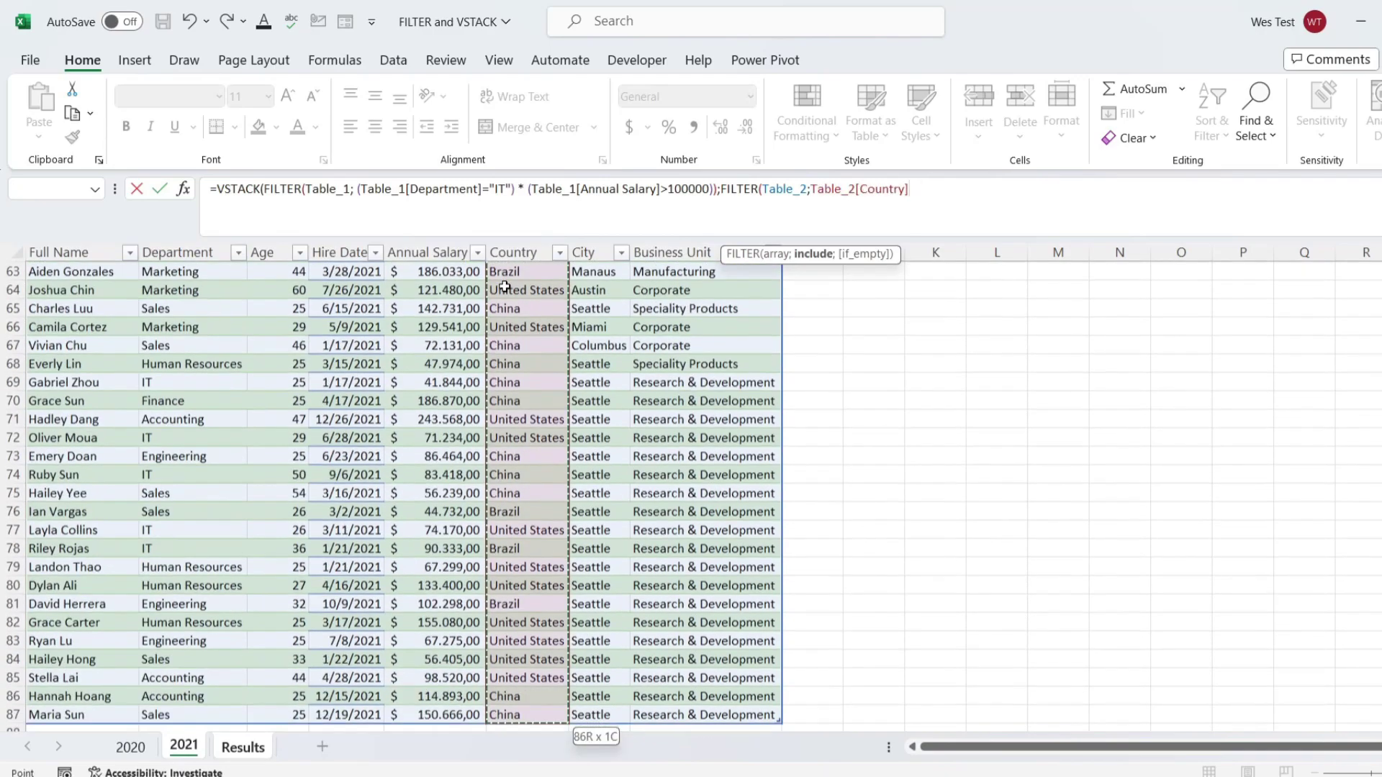
{"action": "scroll", "coordinate": [503, 287], "scroll_direction": "up", "scroll_amount": 7}
{"action": "scroll", "coordinate": [755, 286], "scroll_direction": "up", "scroll_amount": 12}
{"action": "scroll", "coordinate": [858, 284], "scroll_direction": "up", "scroll_amount": 2}
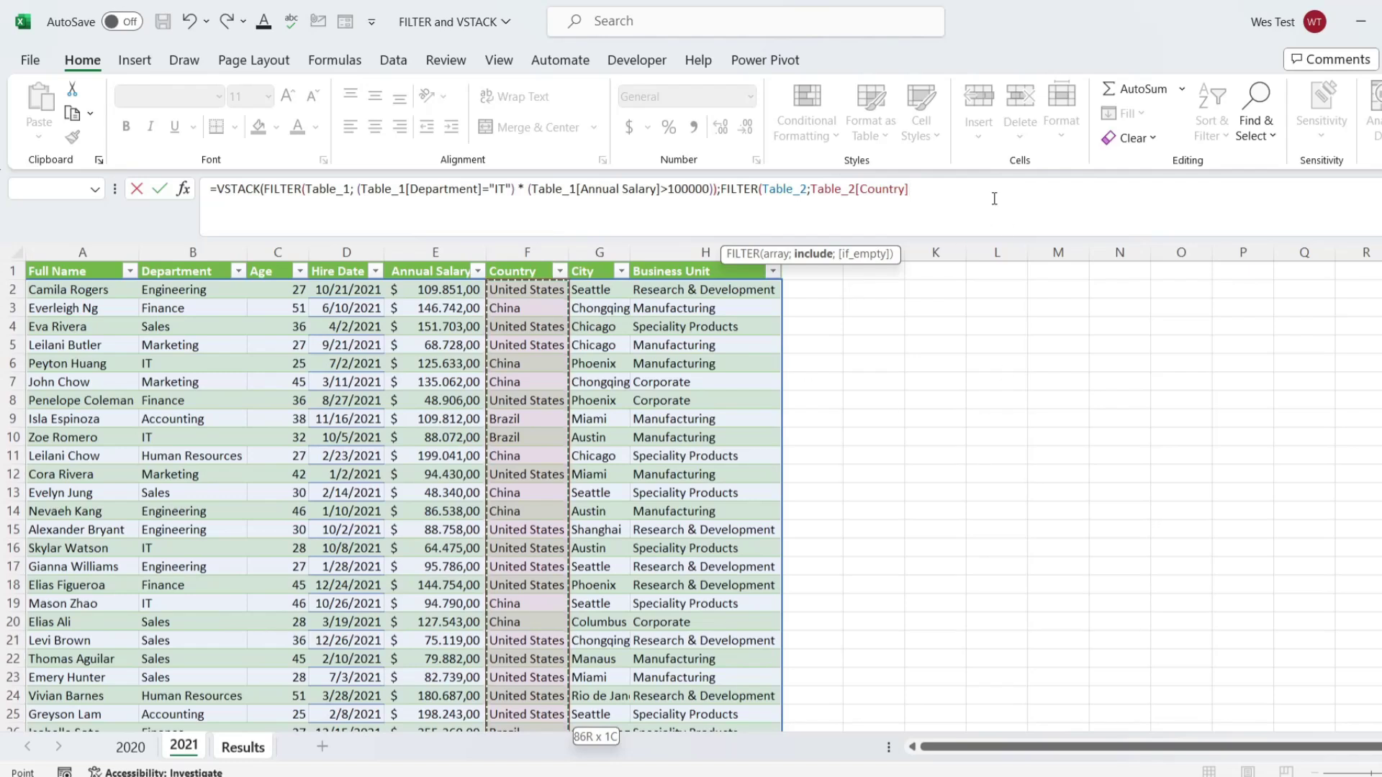
{"action": "type", "text": "=\"United States"}
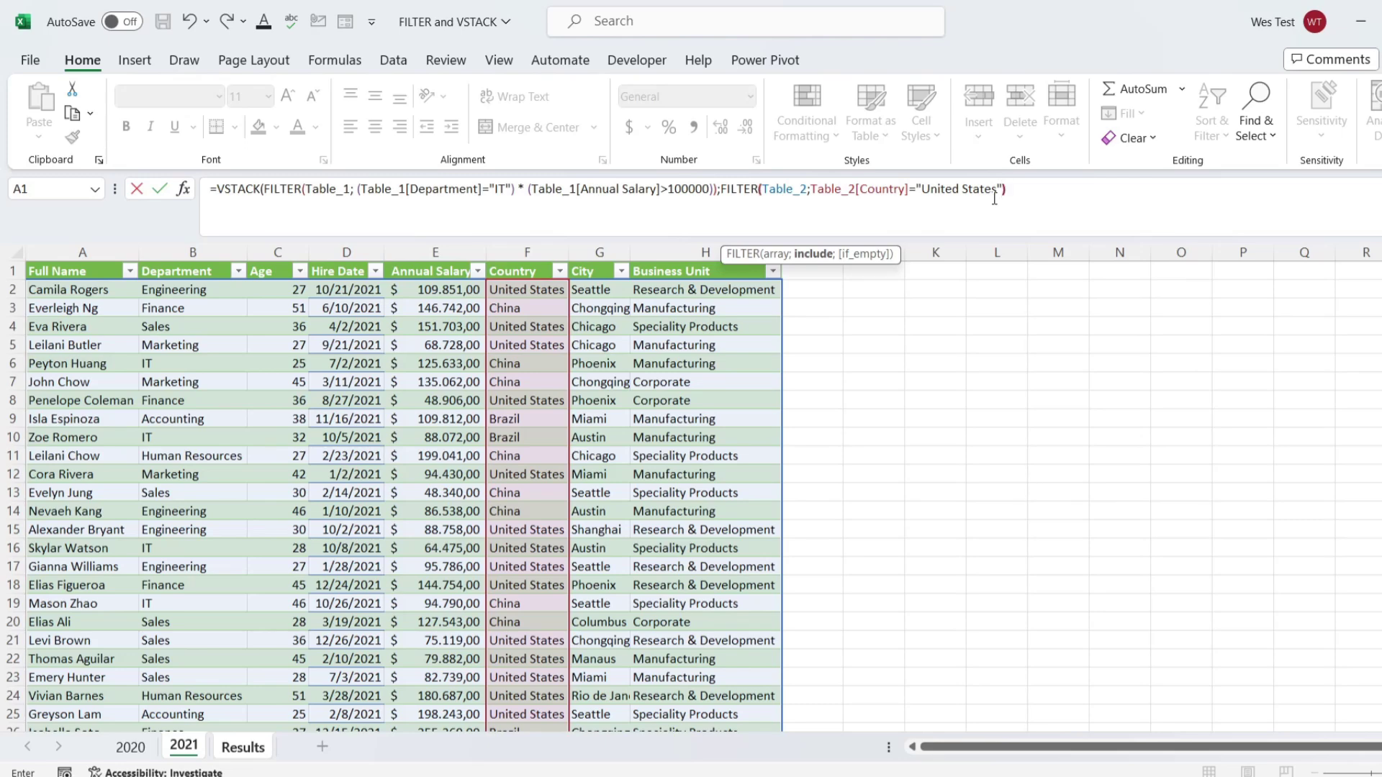
{"action": "type", "text": ")"}
{"action": "key", "text": "Return"}
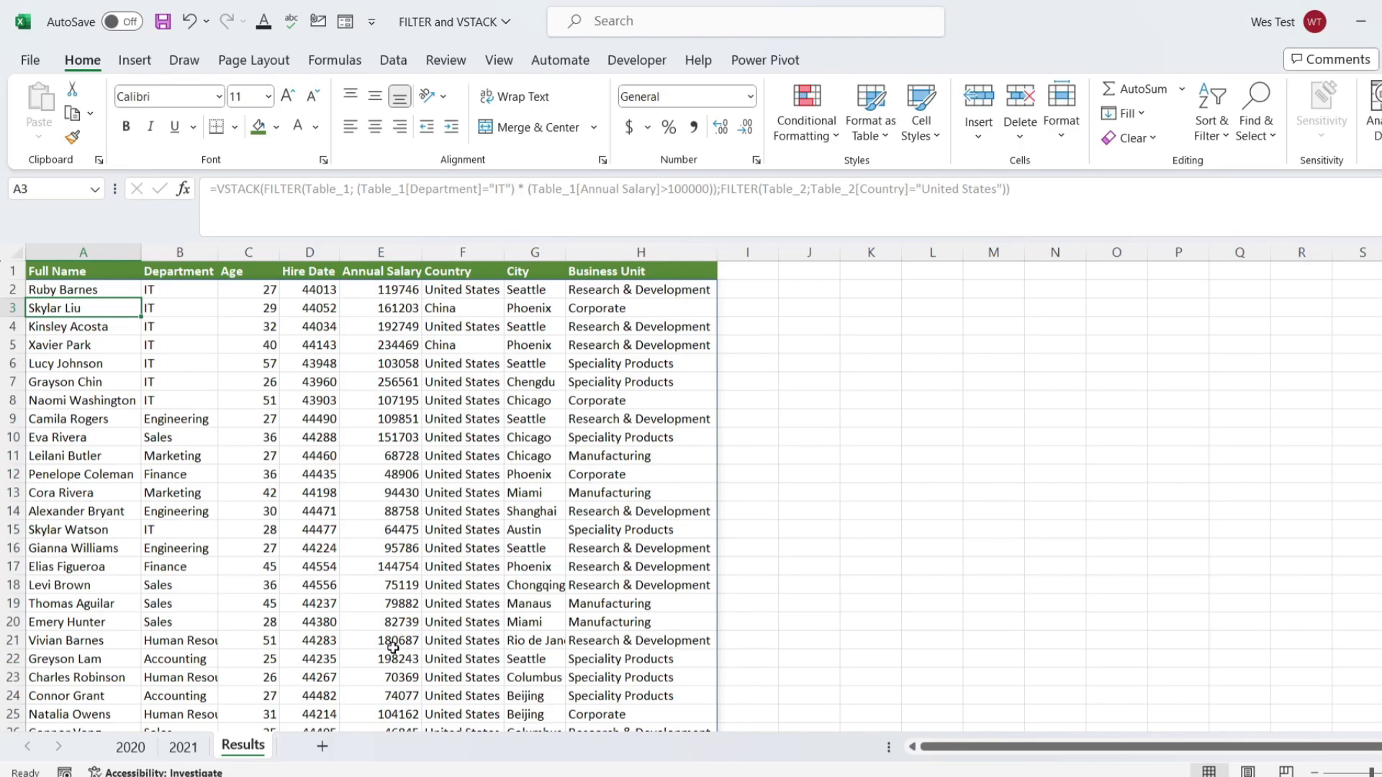
{"action": "left_click_drag", "start_coordinate": [66, 289], "coordinate": [584, 411]}
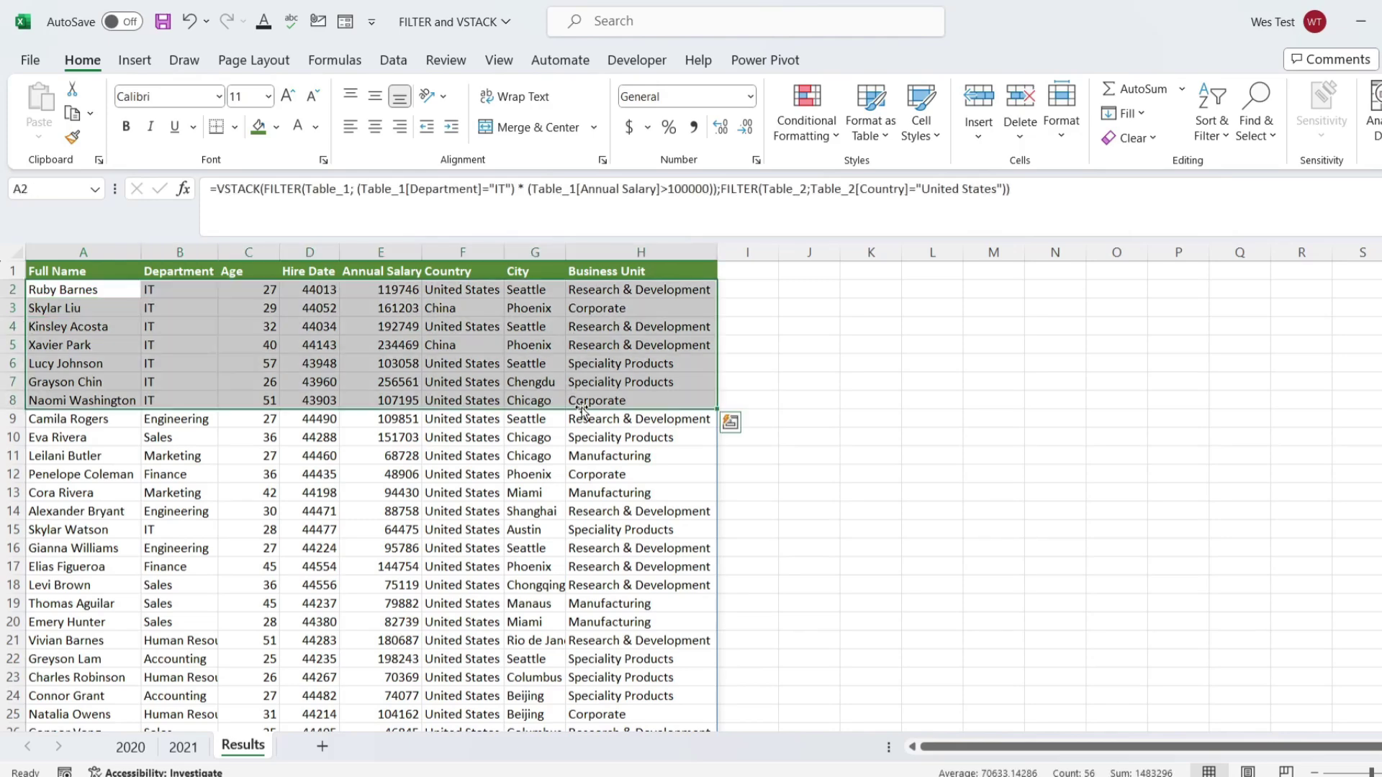
{"action": "left_click", "coordinate": [543, 450]}
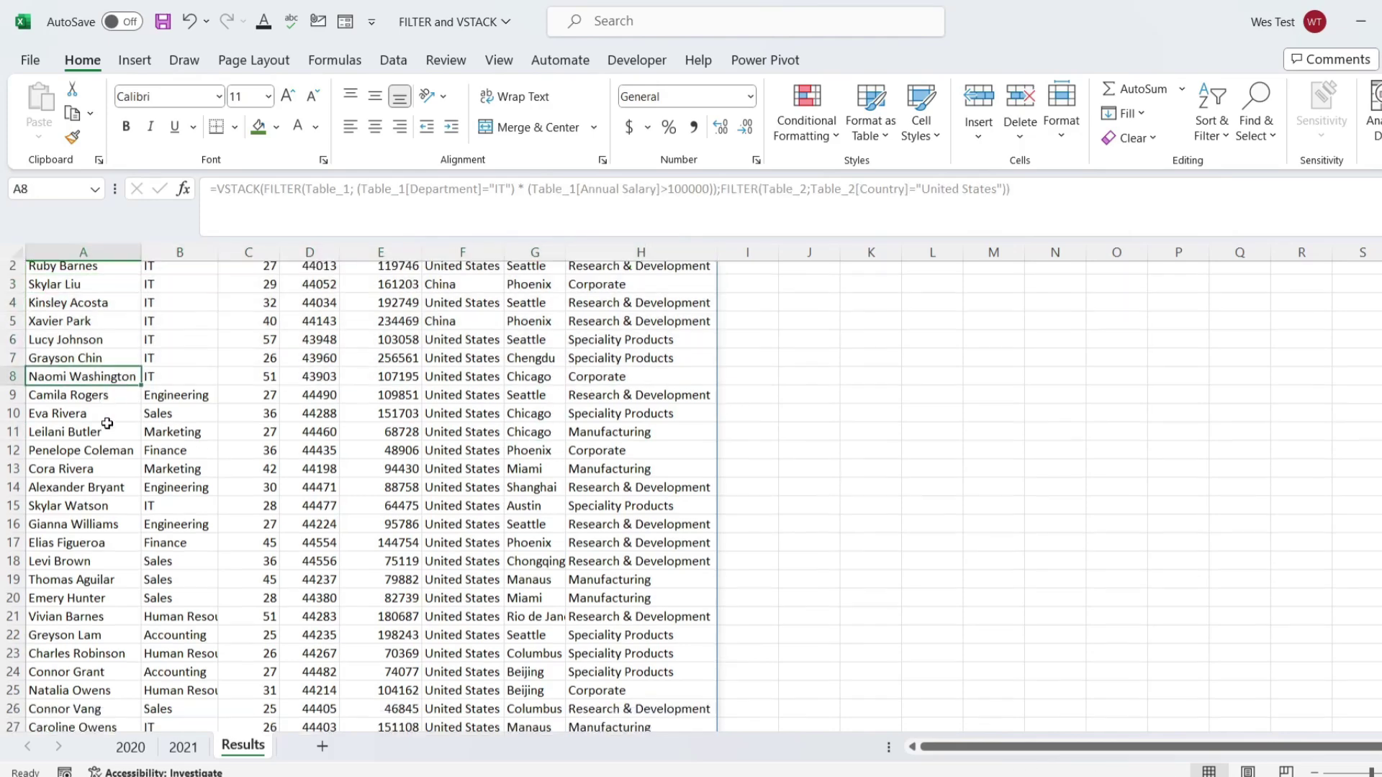
{"action": "mouse_move", "coordinate": [108, 418]}
{"action": "left_mouse_down"}
{"action": "mouse_move", "coordinate": [656, 741]}
{"action": "mouse_move", "coordinate": [662, 691]}
{"action": "left_mouse_up"}
{"action": "scroll", "coordinate": [728, 716], "scroll_direction": "up", "scroll_amount": 15}
{"action": "left_click", "coordinate": [933, 399]}
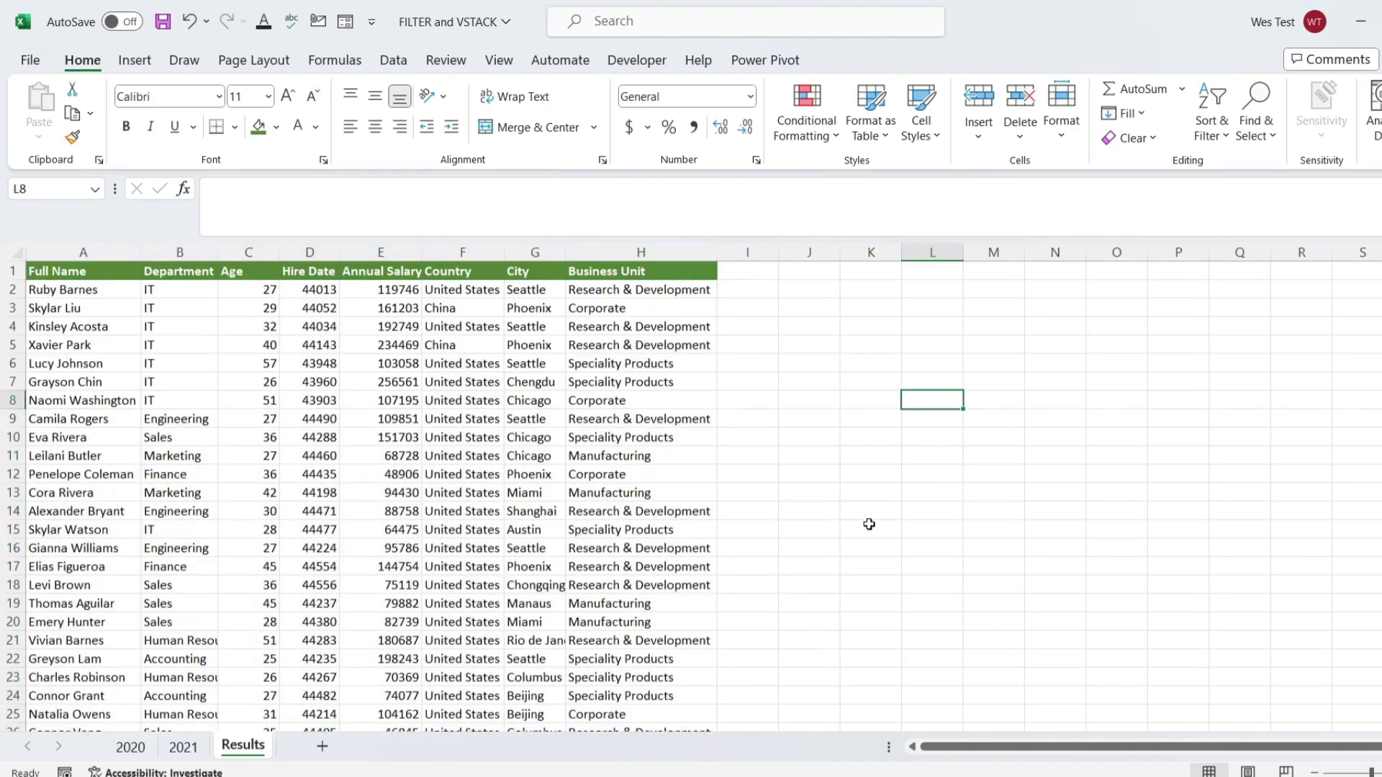